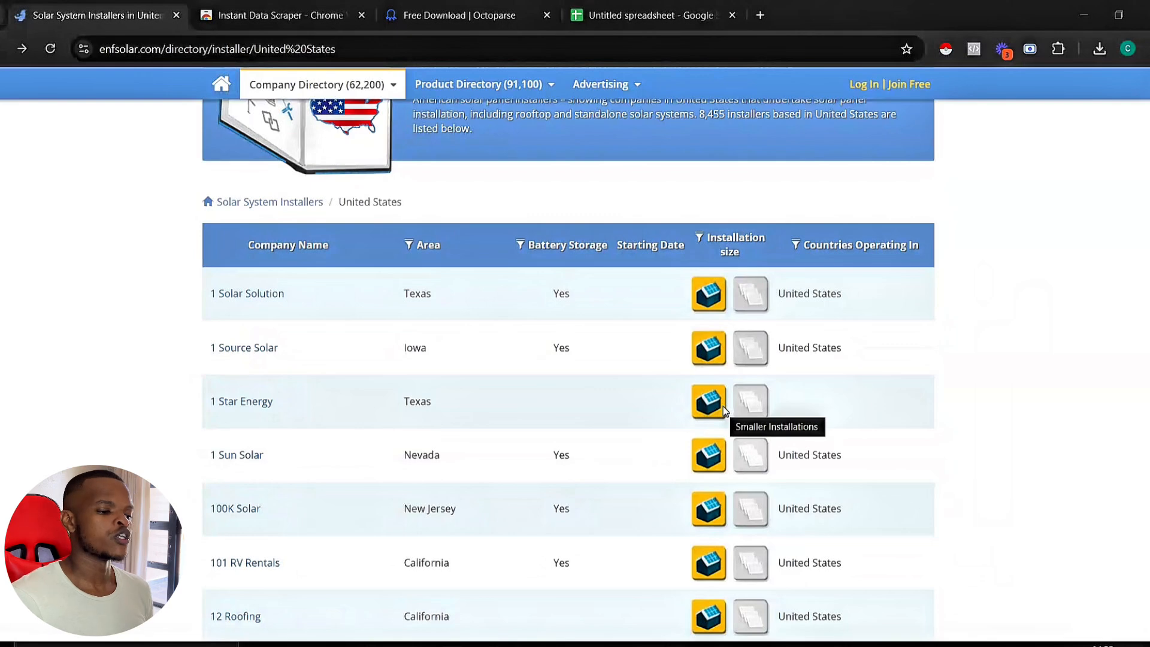
Step: Run Instant Data Scraper on the ENF United States solar installers directory and review the extracted table rows
left_click(283, 22)
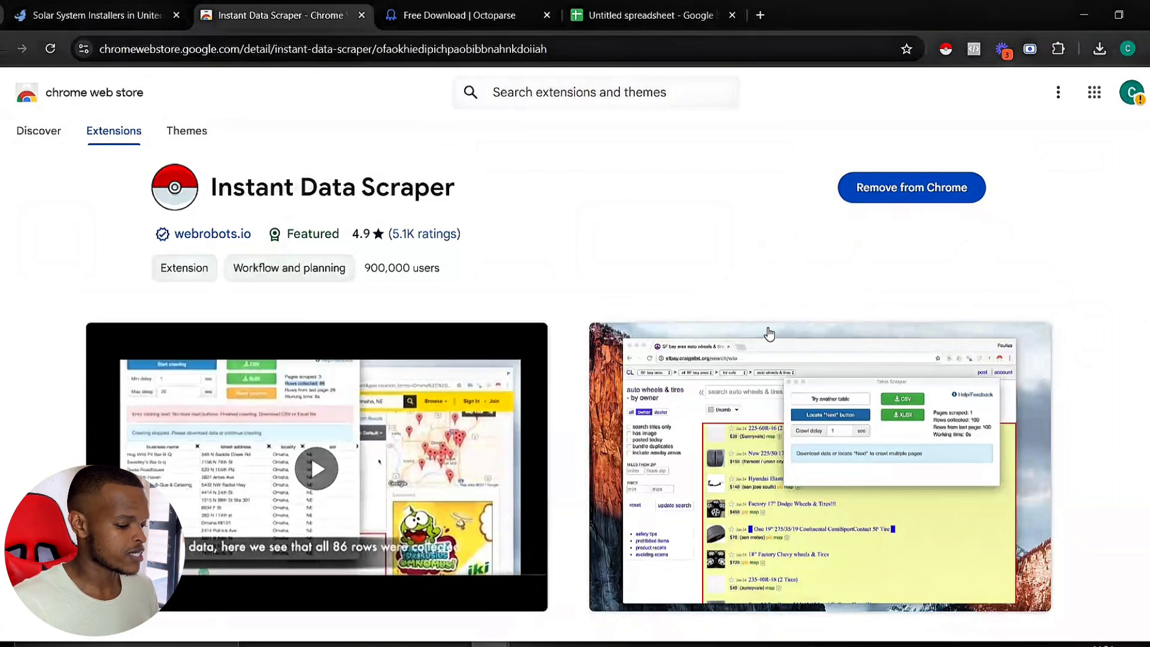
left_click(120, 15)
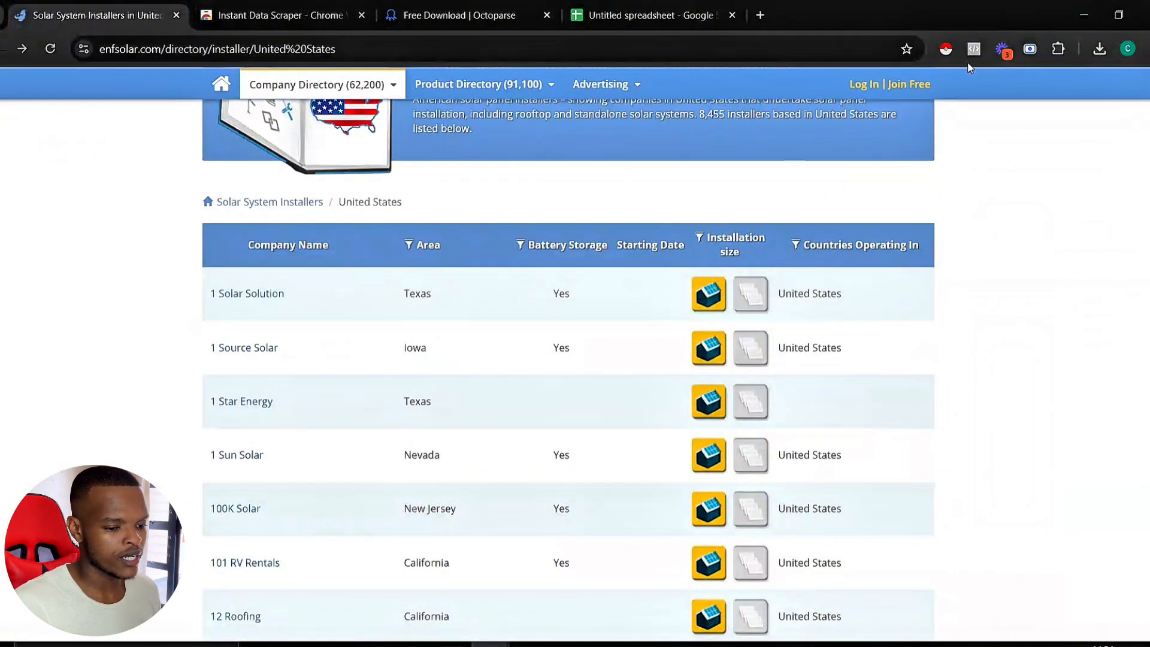
left_click(946, 50)
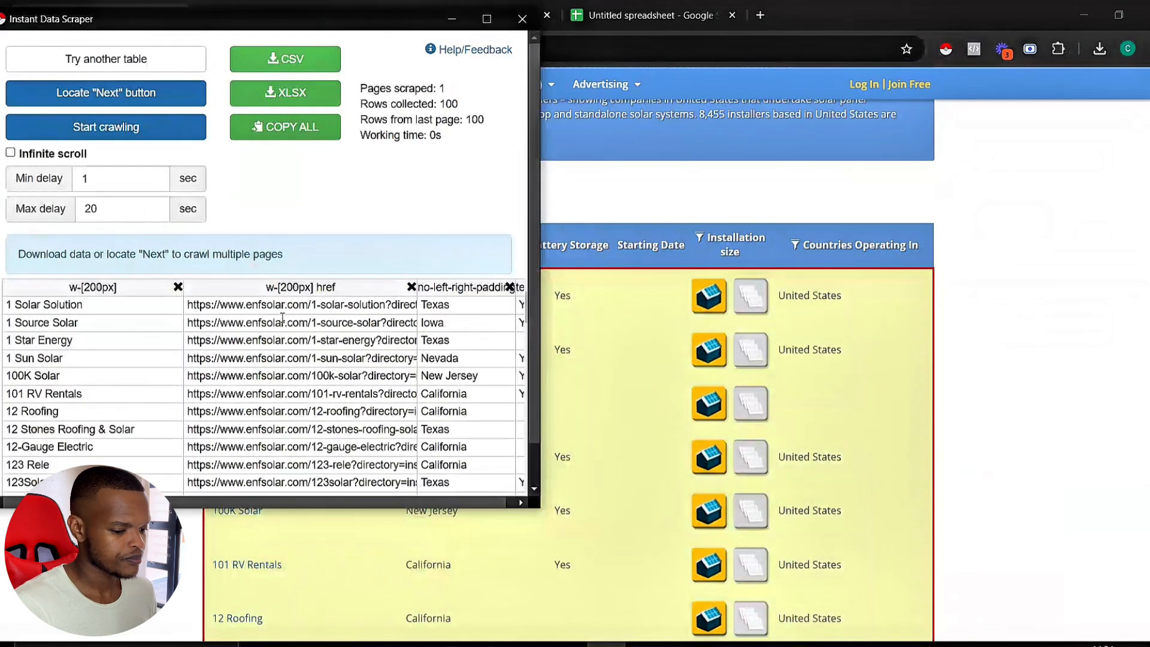
scroll(304, 362, "down", 6)
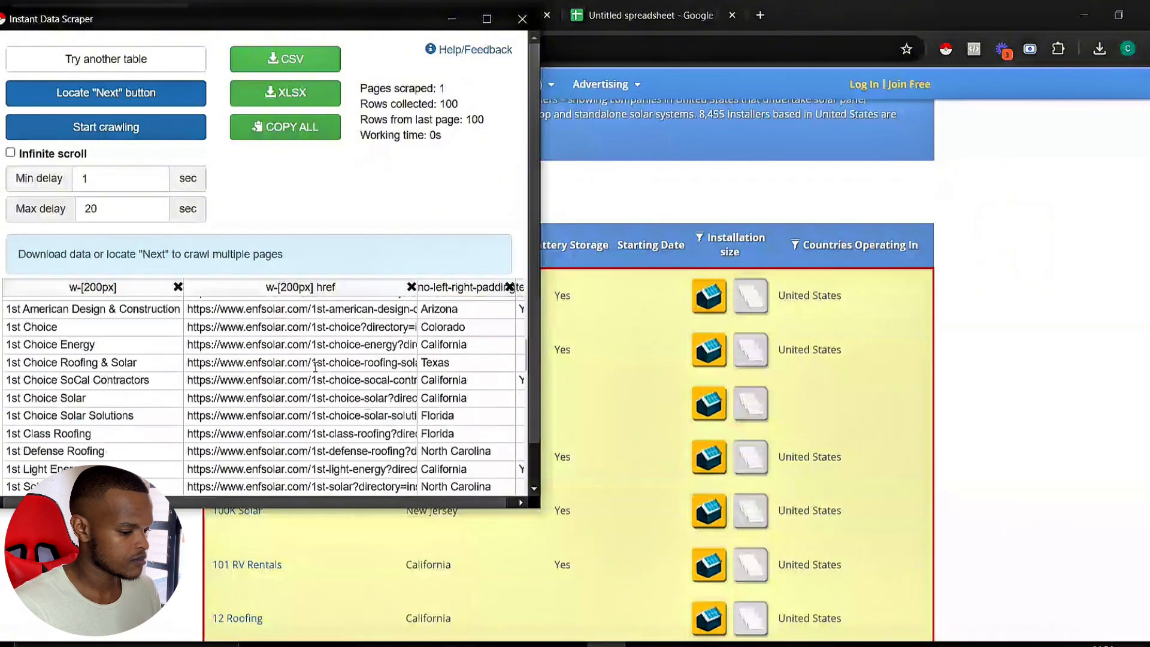
scroll(301, 384, "up", 7)
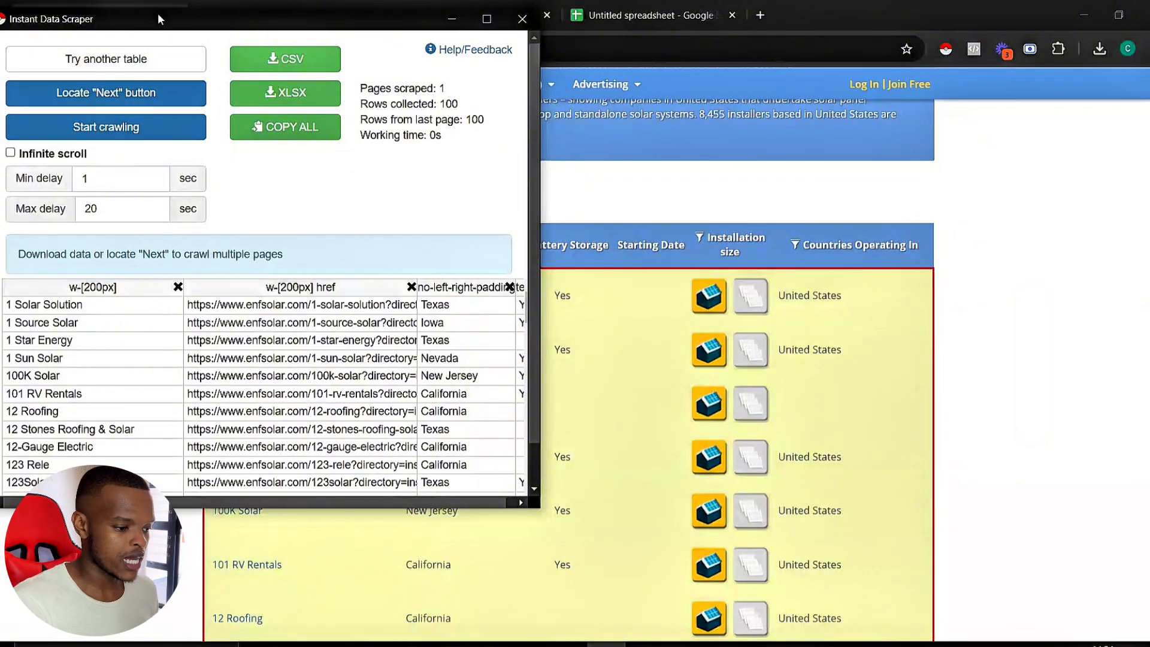
Step: Mark the directory's next-page arrow, below the company table, as the scraper's "Next" button
left_click_drag(159, 13, 768, 28)
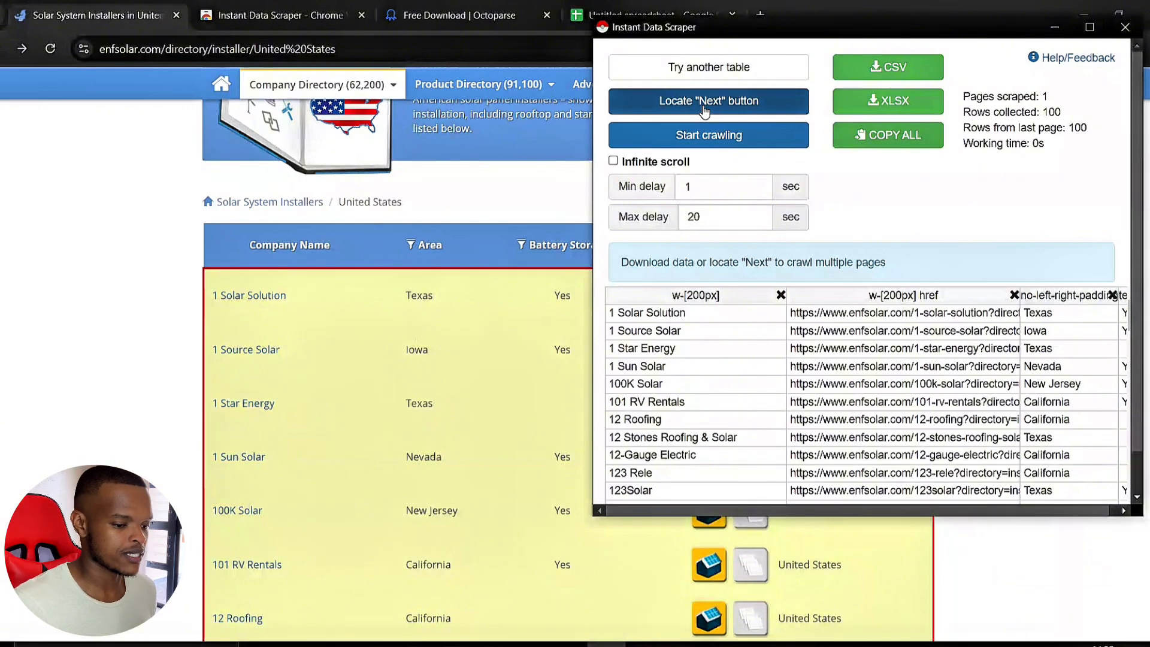
scroll(428, 377, "down", 15)
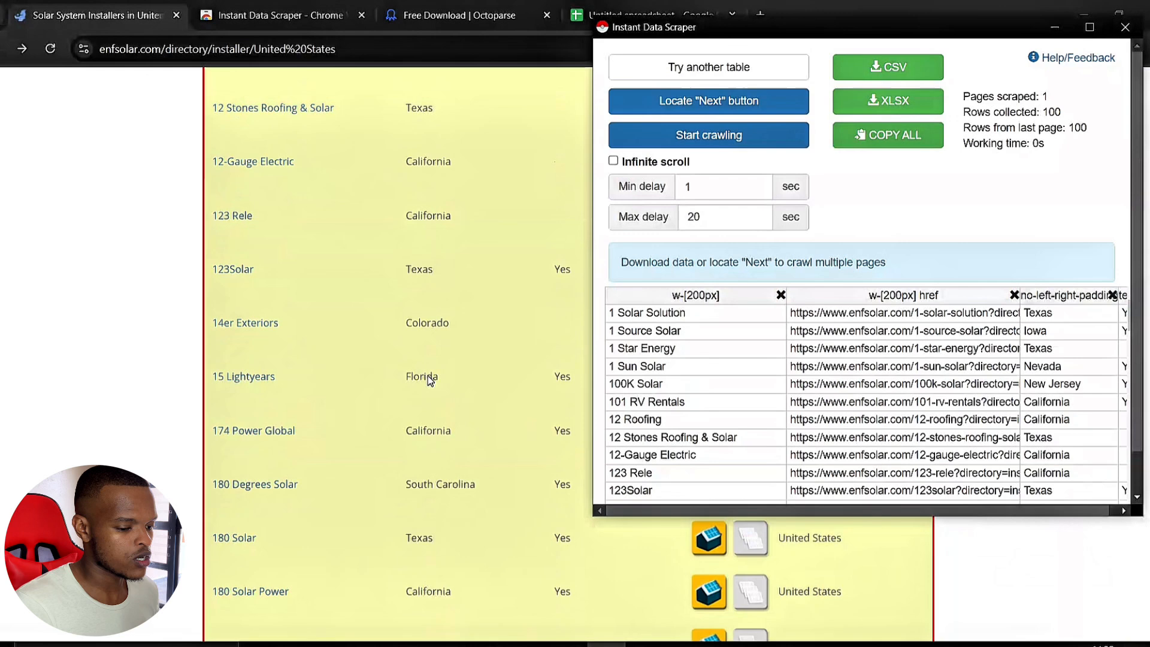
left_click(663, 113)
scroll(534, 304, "down", 20)
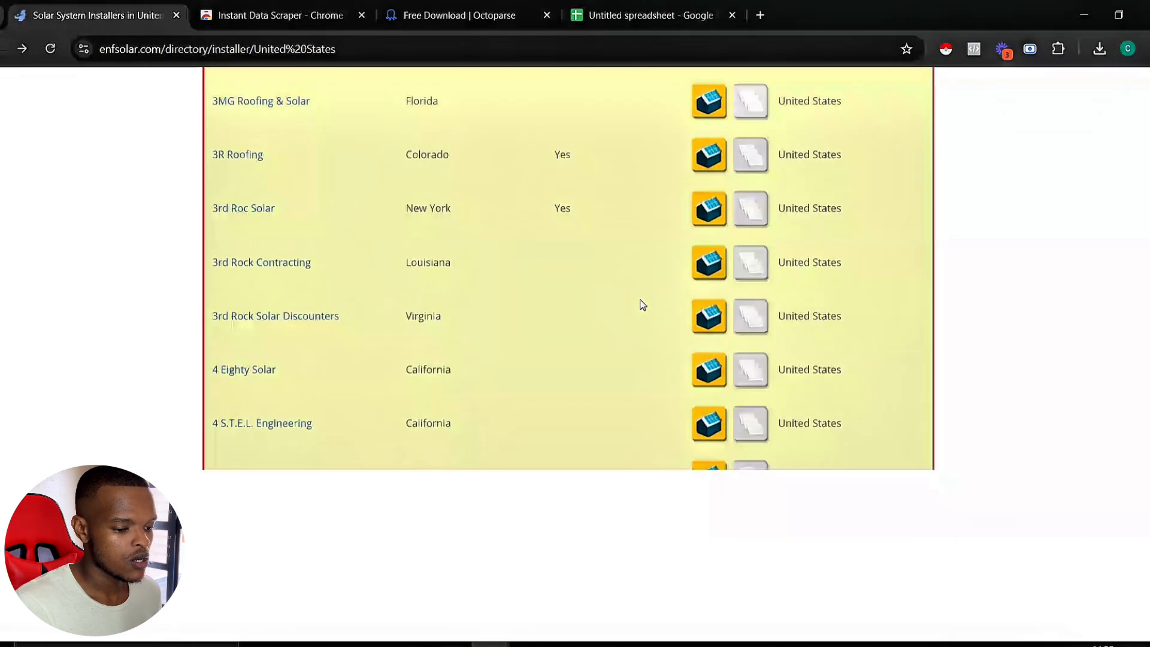
scroll(642, 304, "down", 20)
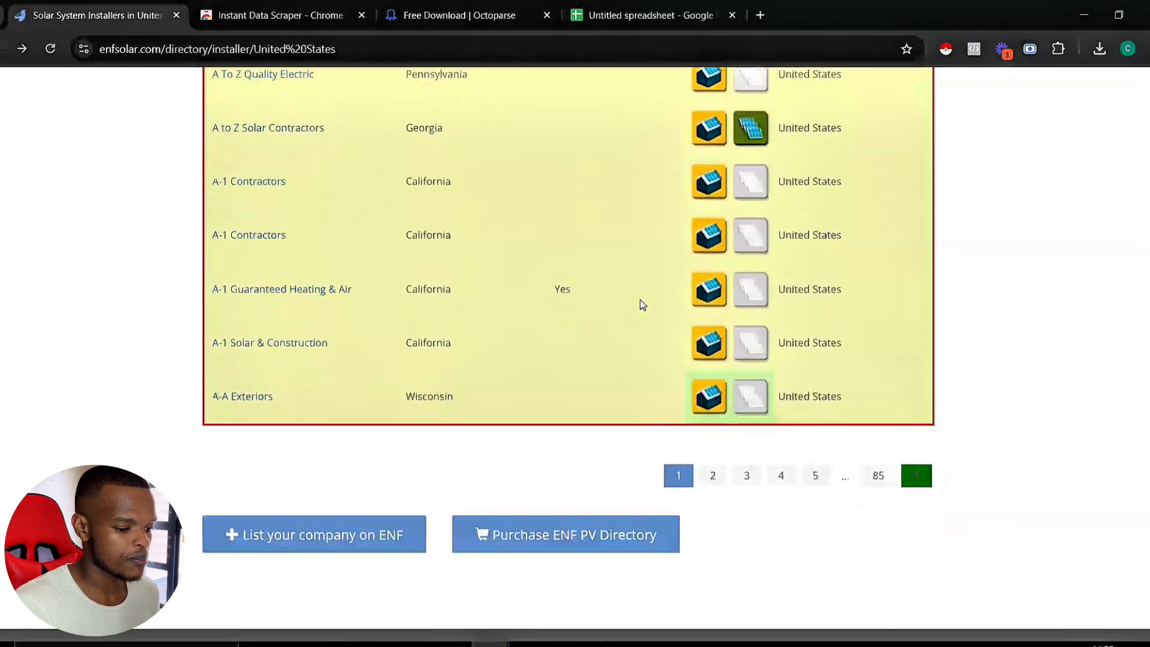
scroll(643, 304, "down", 2)
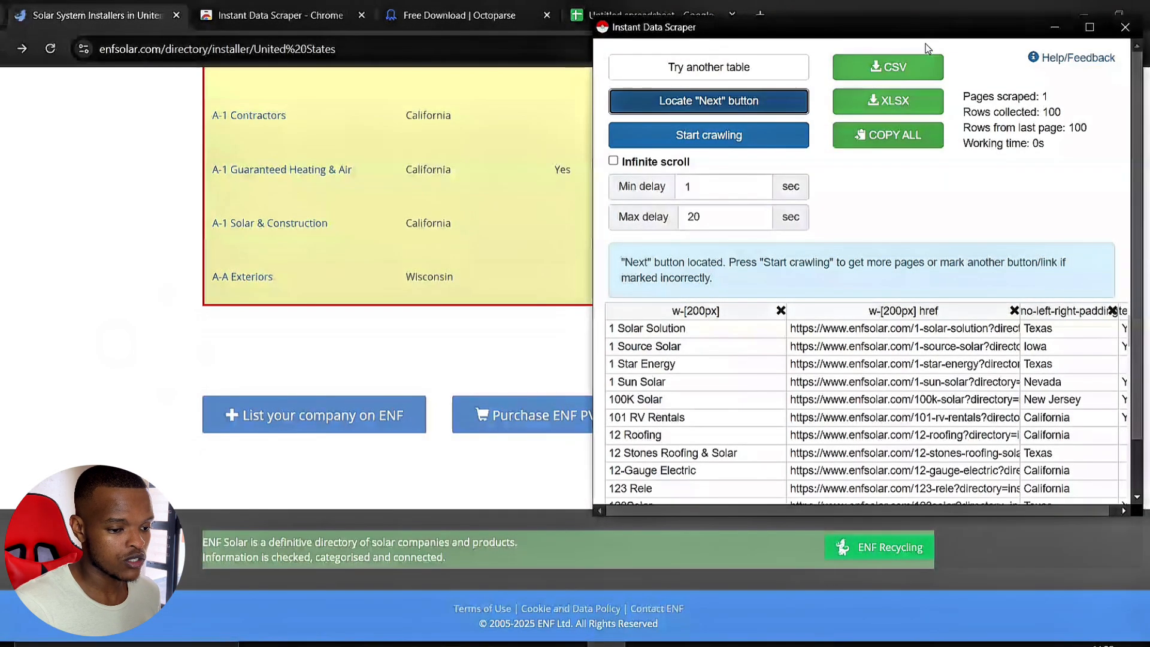
Step: Start crawling the further directory pages through the located next-page arrow
left_click_drag(915, 37, 731, 34)
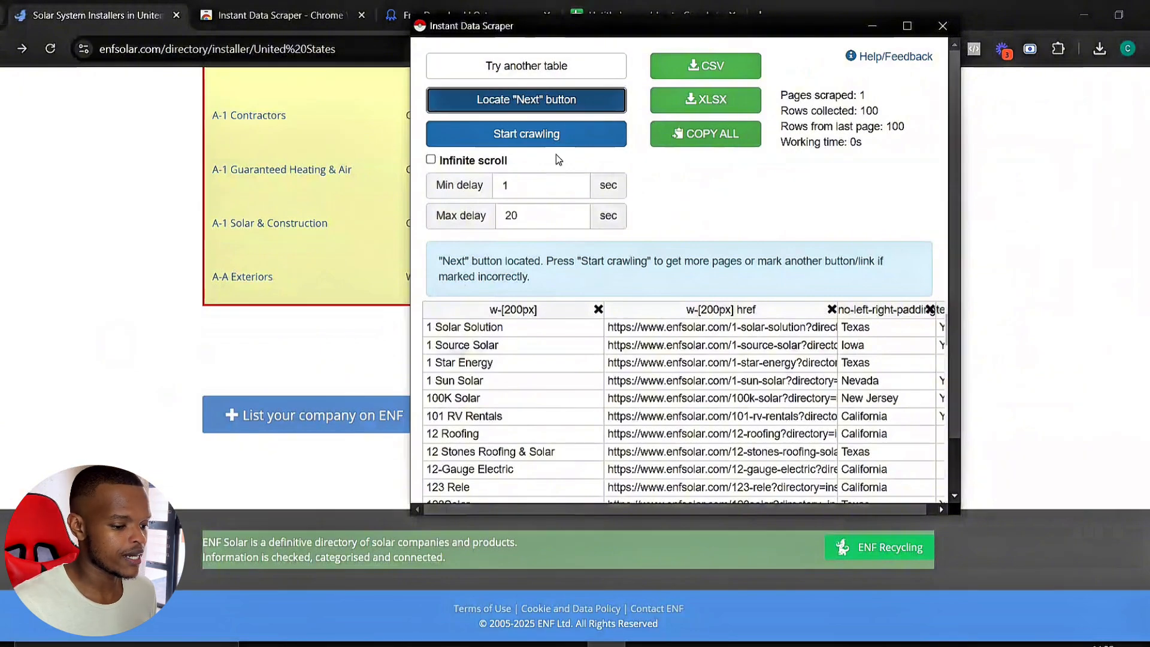
scroll(532, 145, "down", 1)
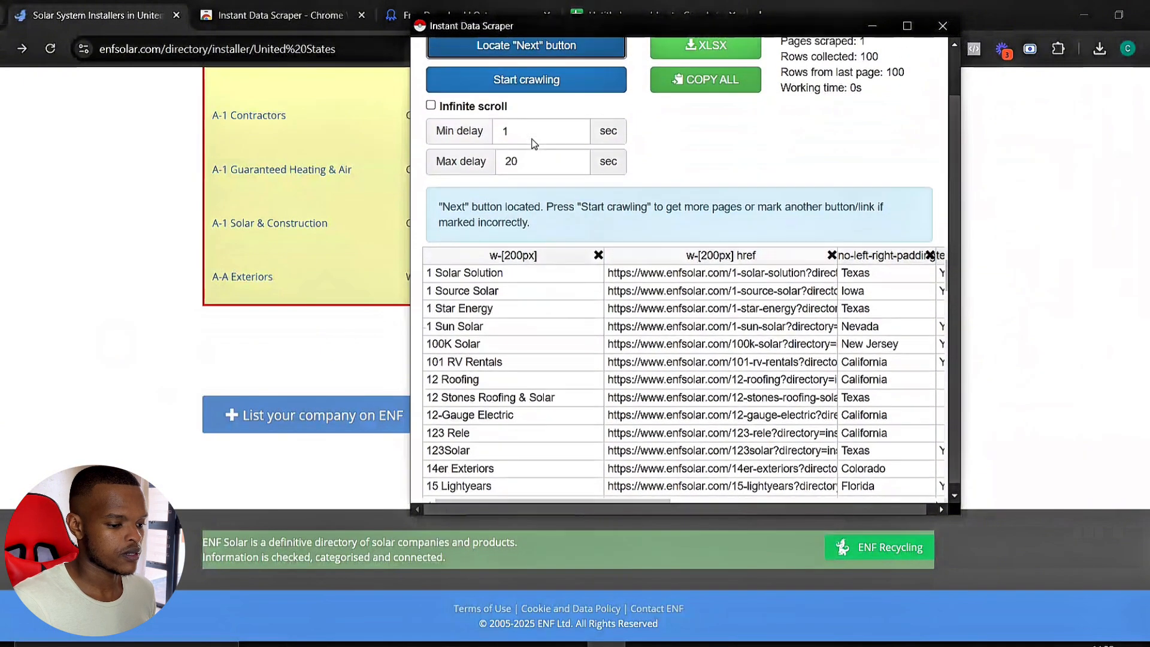
scroll(532, 144, "up", 1)
left_click(531, 137)
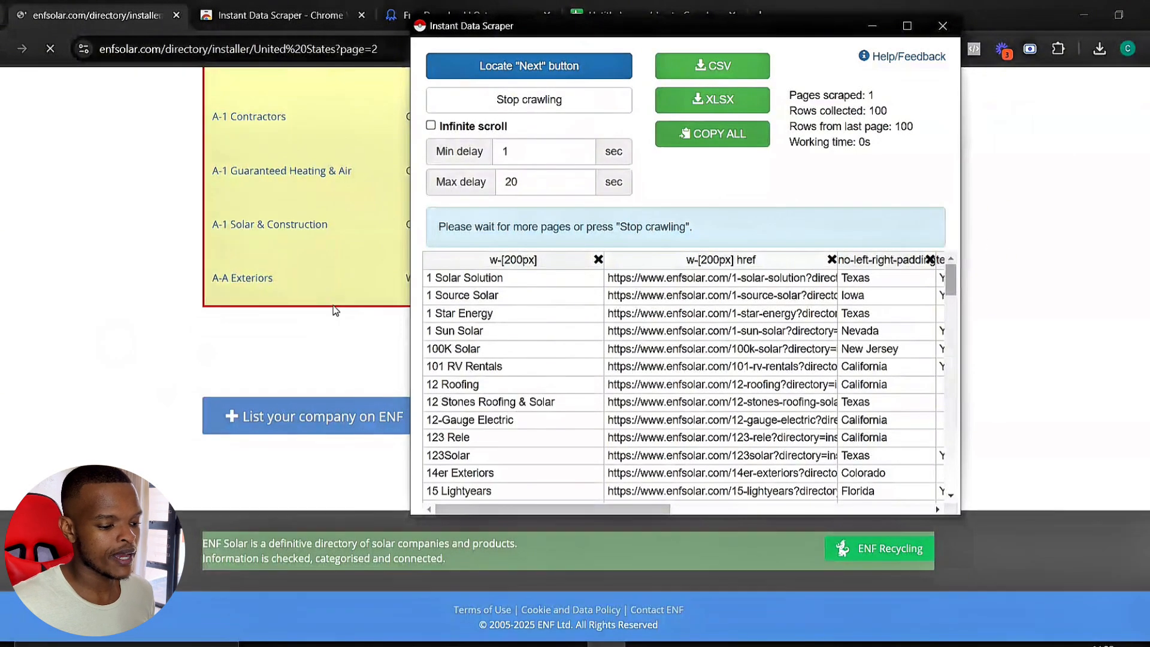
scroll(333, 302, "up", 10)
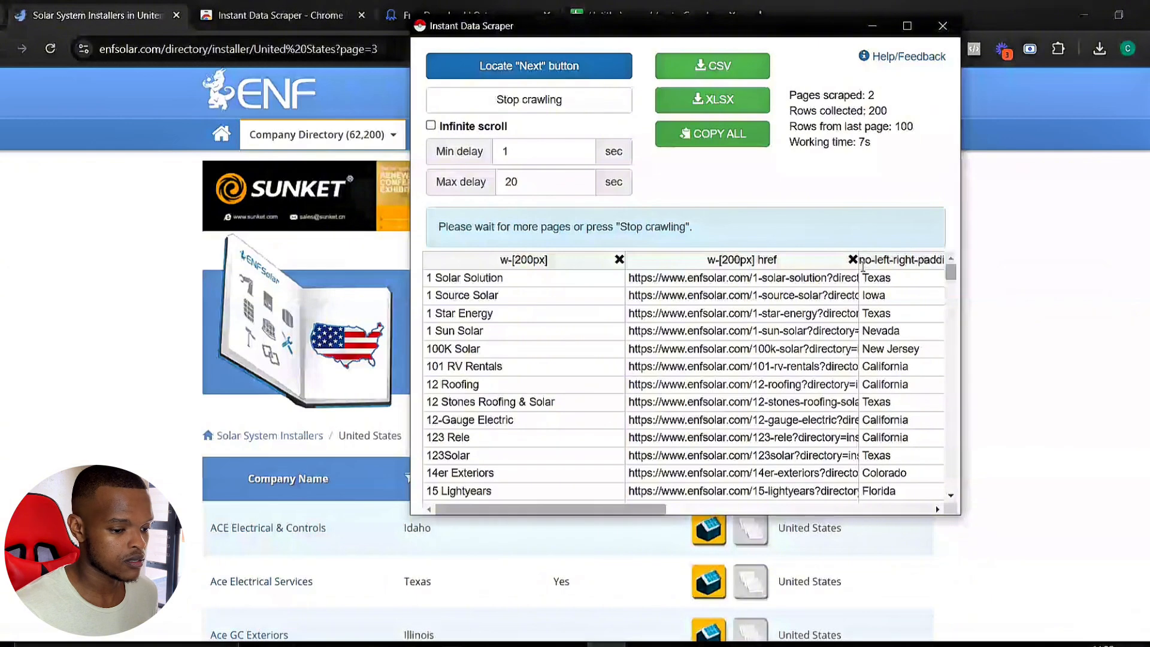
Step: Pause and resume the crawl, and stop it once five pages are scraped
left_click(567, 111)
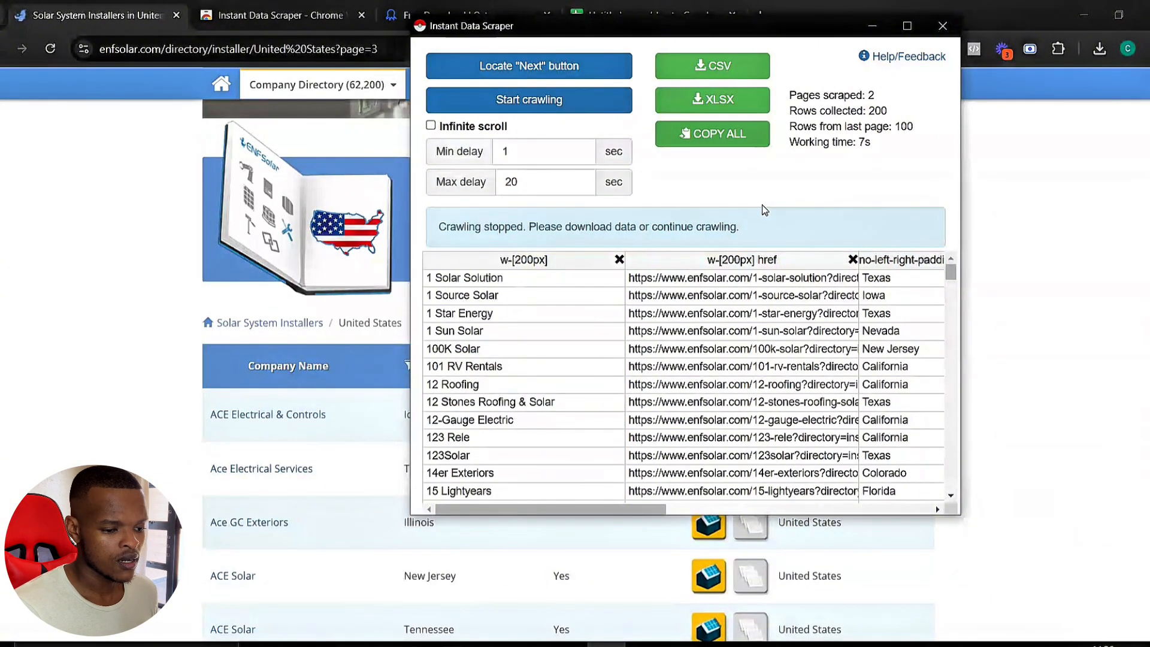
left_click(565, 103)
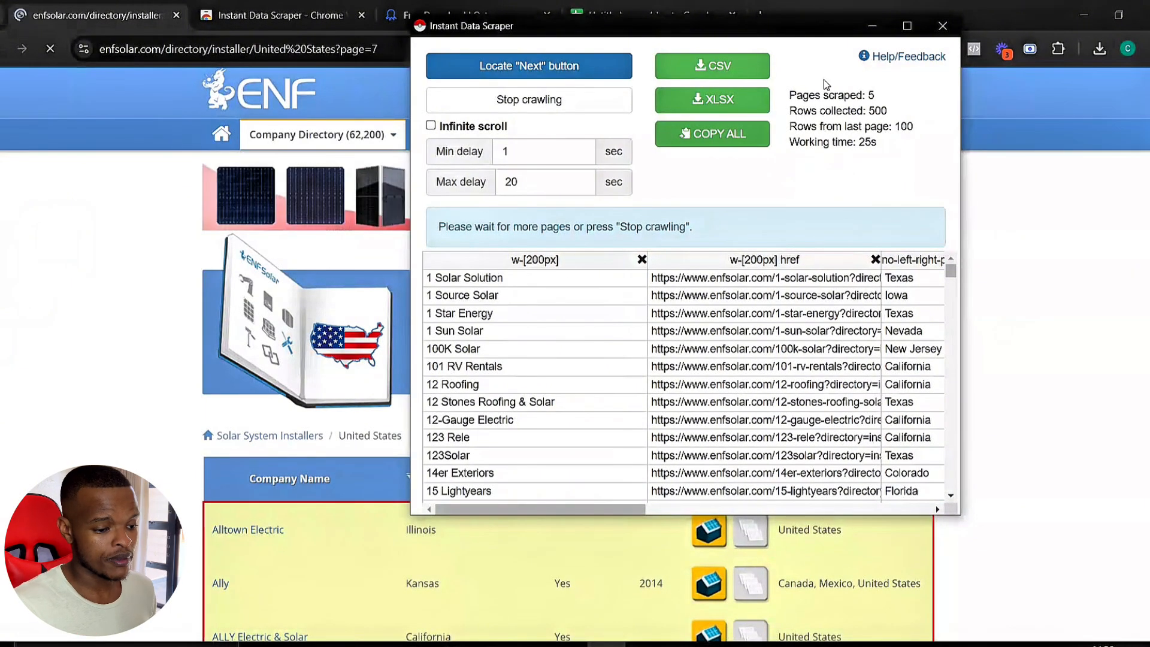
left_click(552, 102)
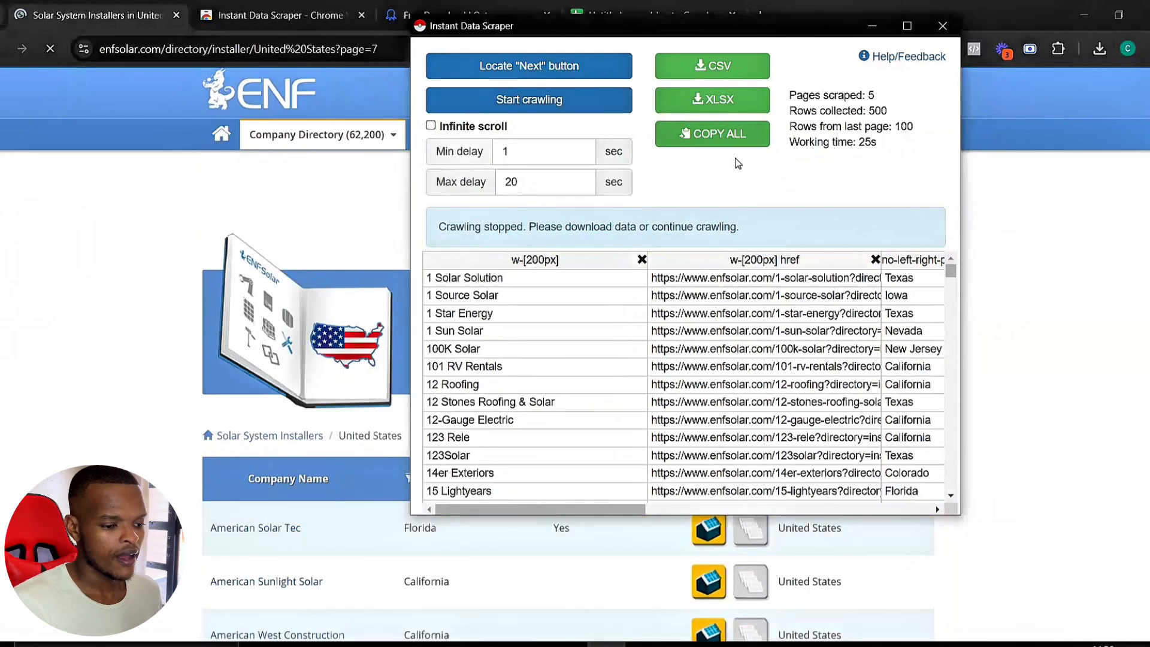
Step: Export the scraped installer rows as a CSV file and minimize the scraper window
left_click(731, 75)
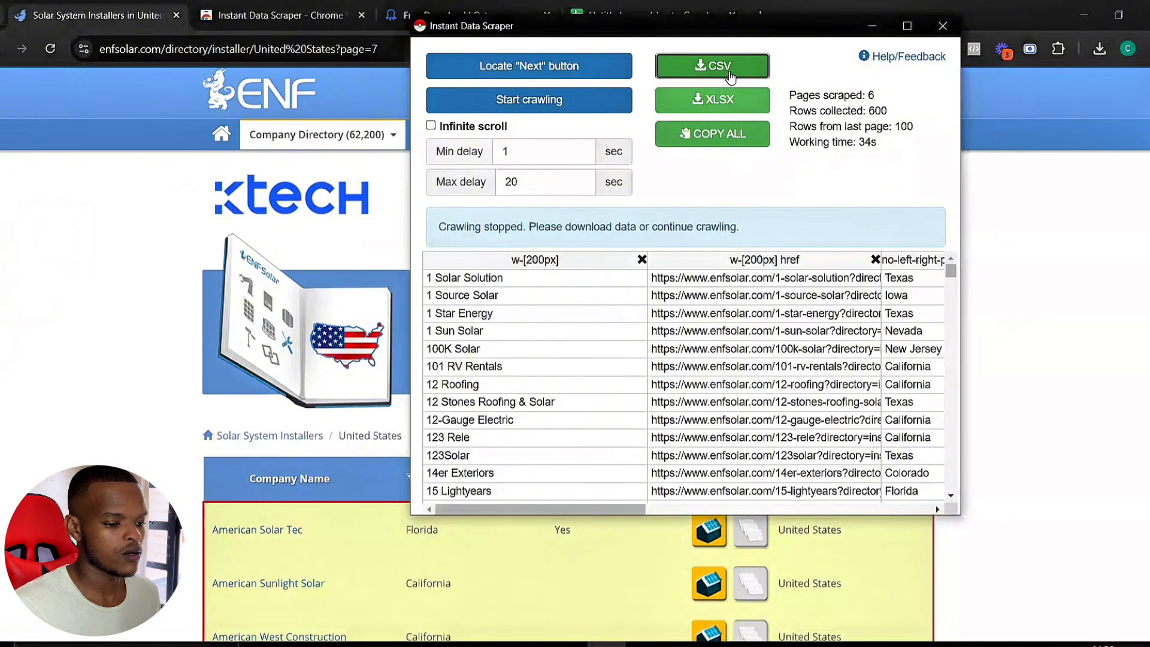
left_click(872, 26)
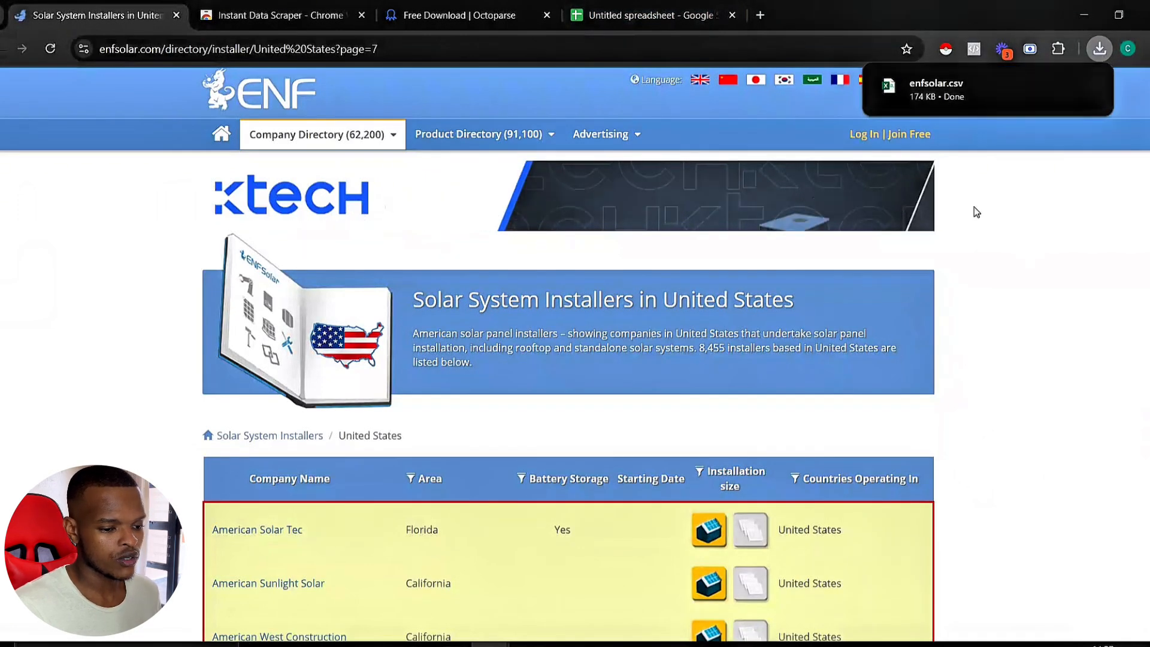
Step: Switch to the untitled Google Sheets spreadsheet and upload the downloaded enfsolar.csv for import
left_click(623, 16)
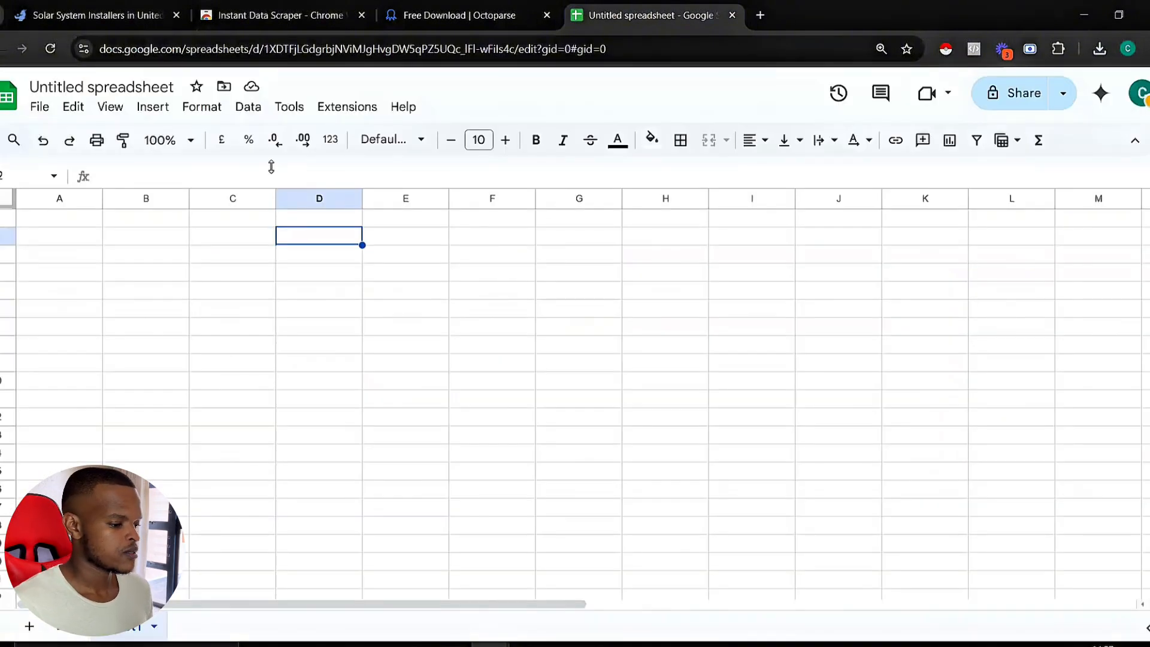
left_click(40, 108)
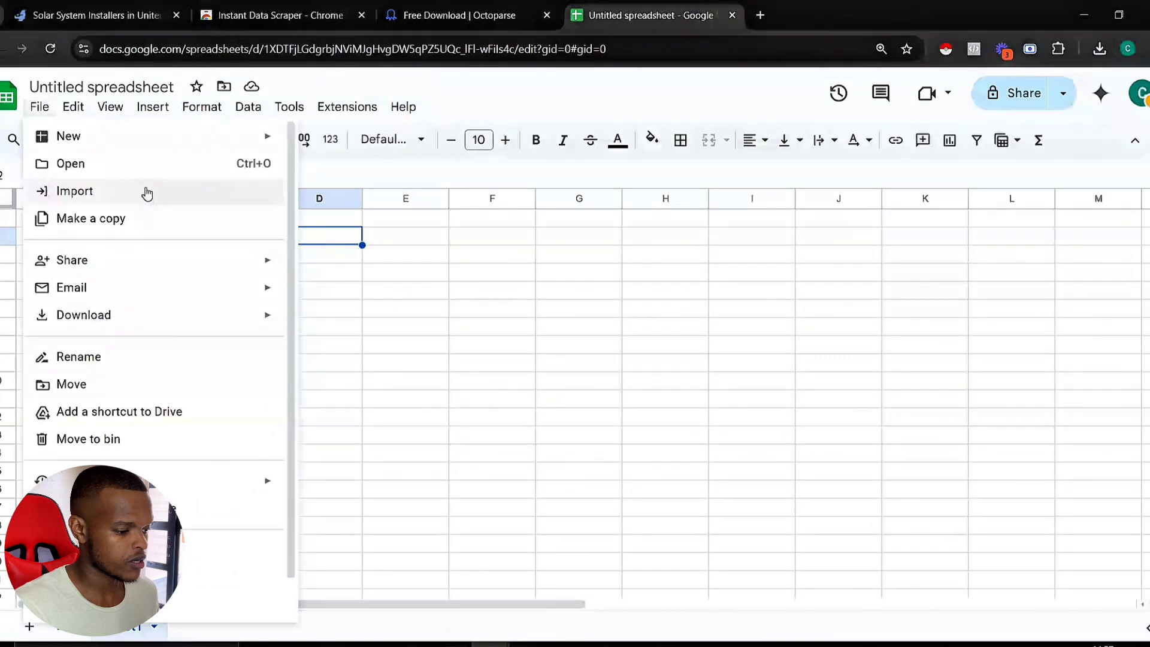
left_click(74, 190)
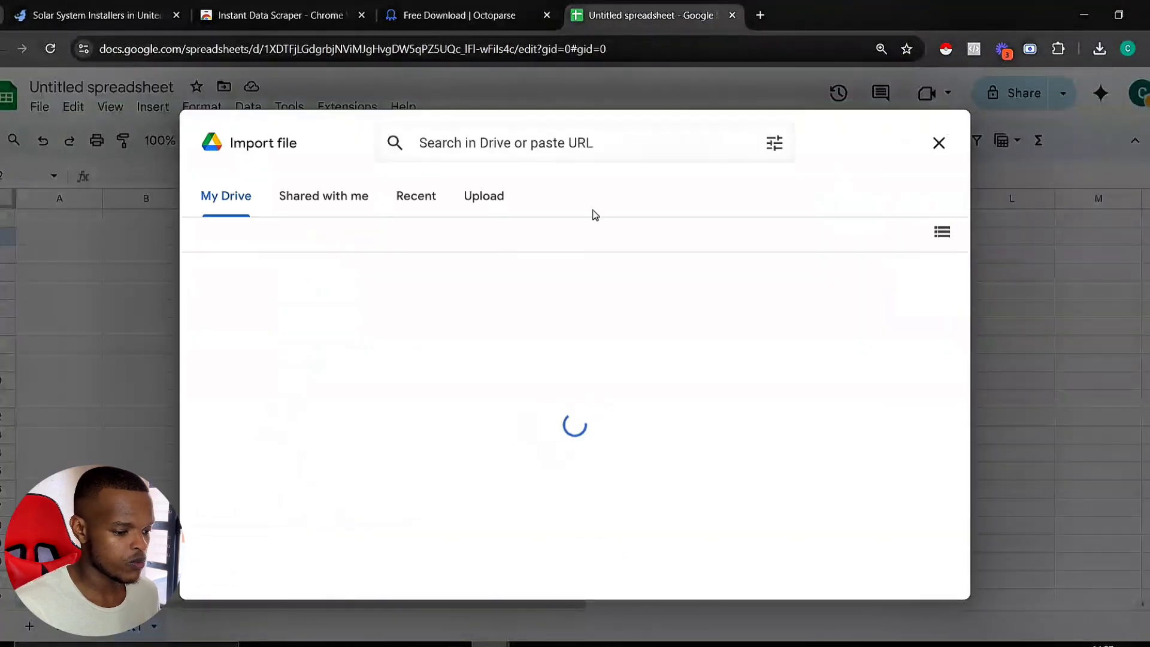
left_click(491, 206)
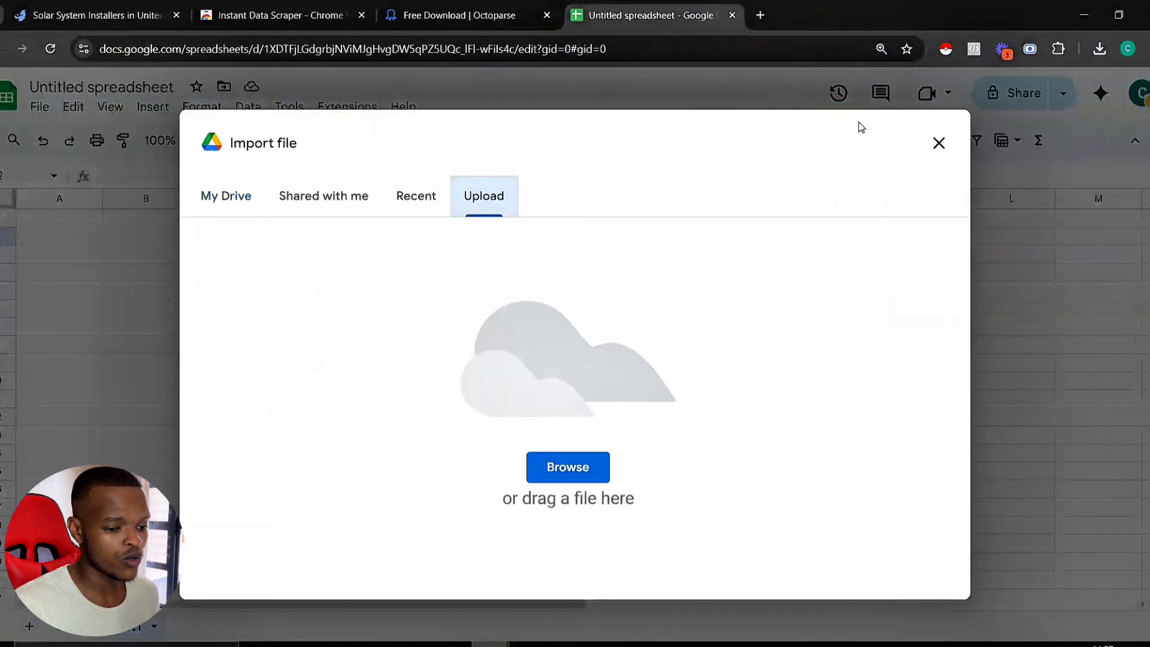
left_click(1099, 50)
left_click_drag(943, 125, 489, 317)
left_click(1101, 45)
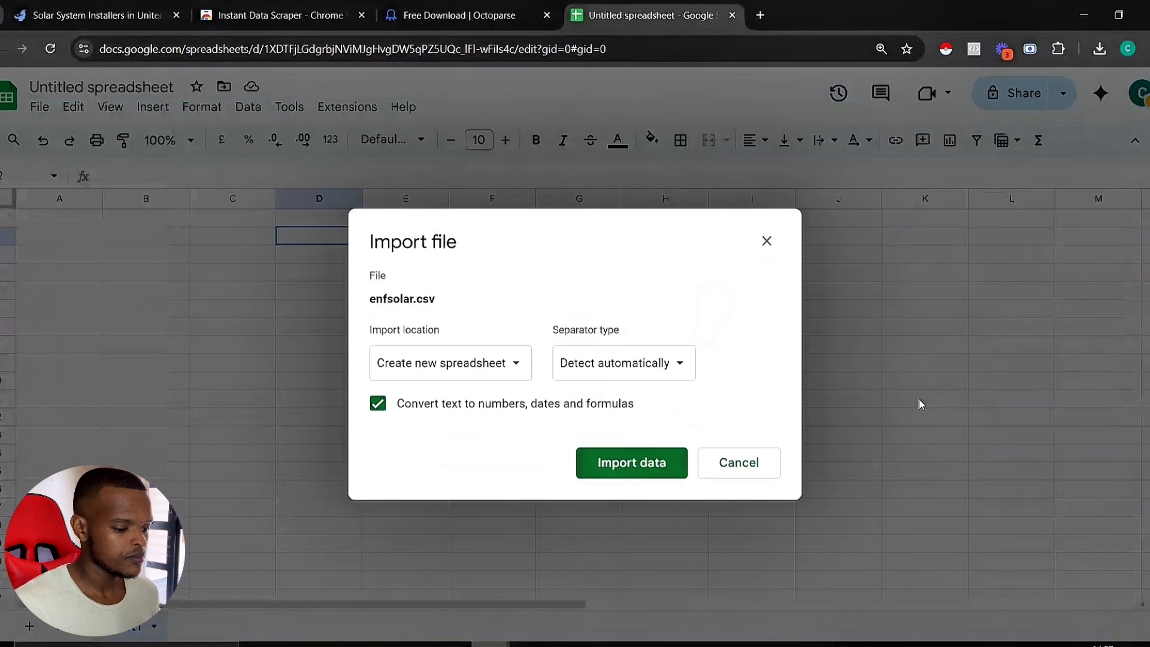
Step: Import the file appended to the current sheet, with comma separator and without converting text to numbers, dates and formulas
left_click(498, 374)
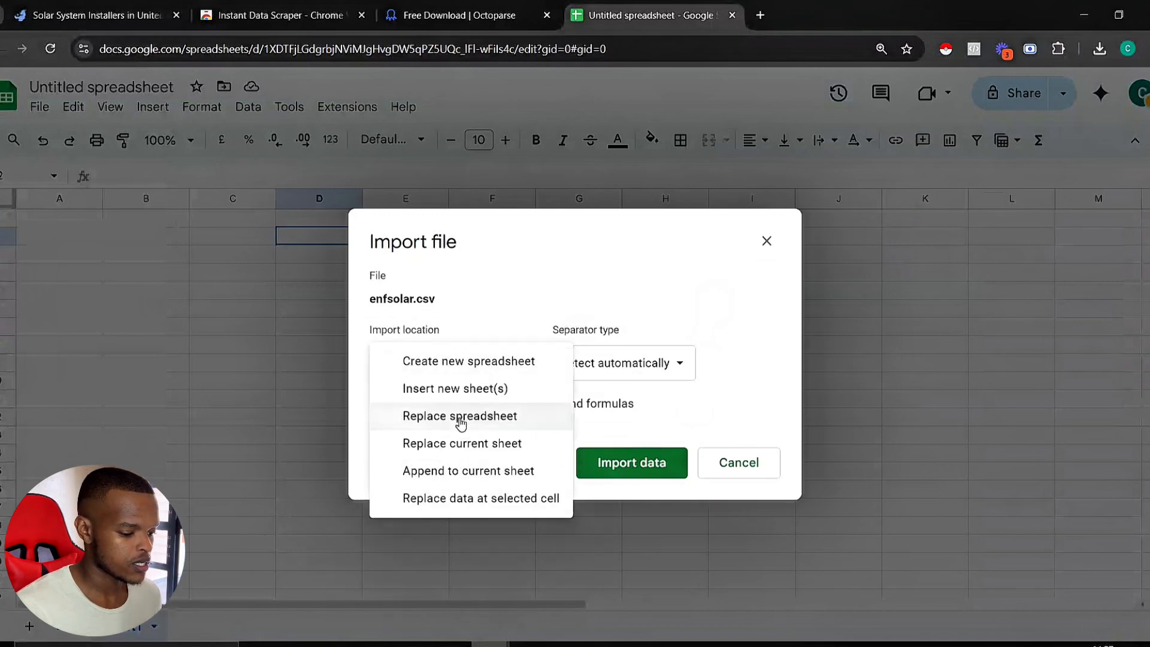
left_click(459, 471)
left_click(614, 372)
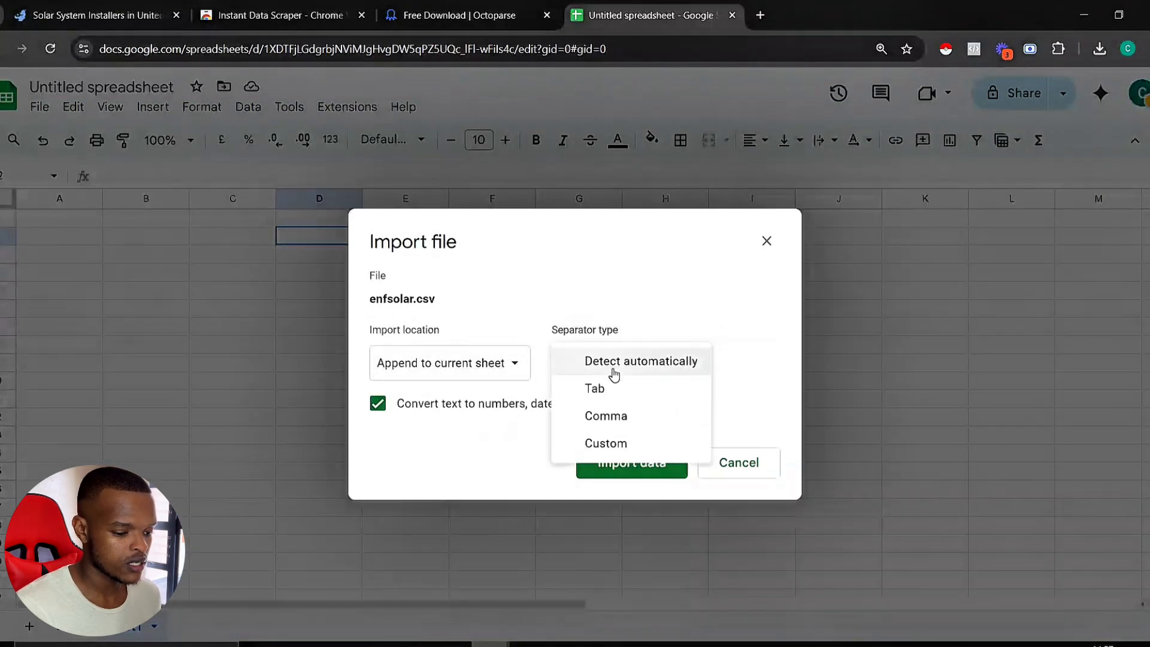
left_click(609, 416)
left_click(379, 404)
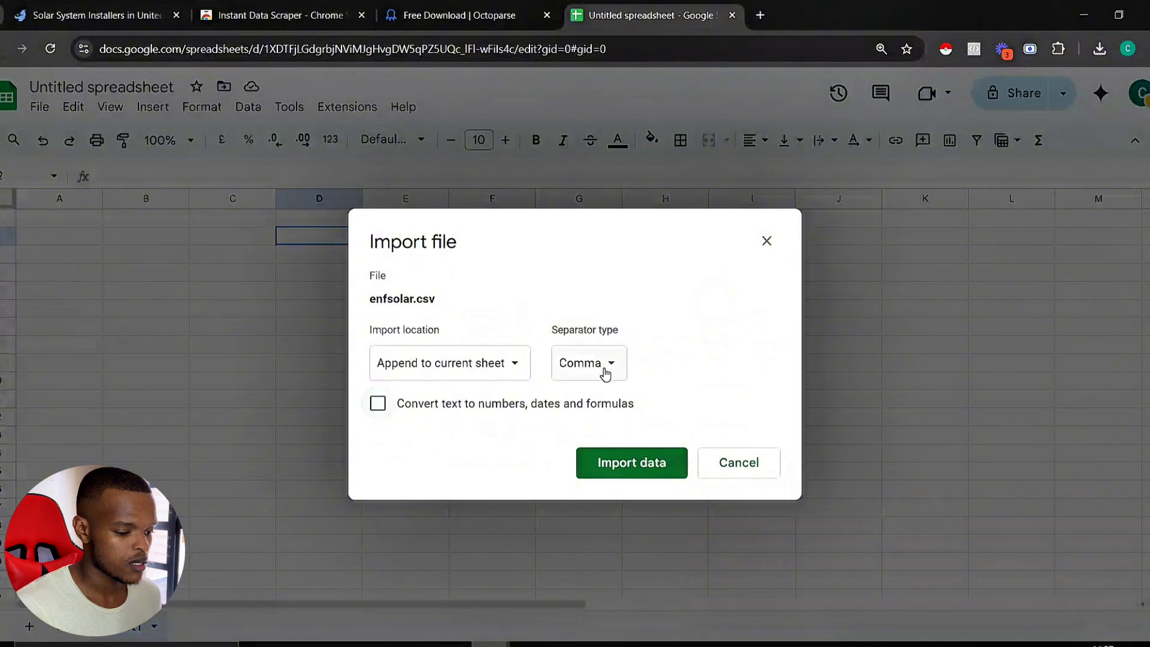
left_click(626, 466)
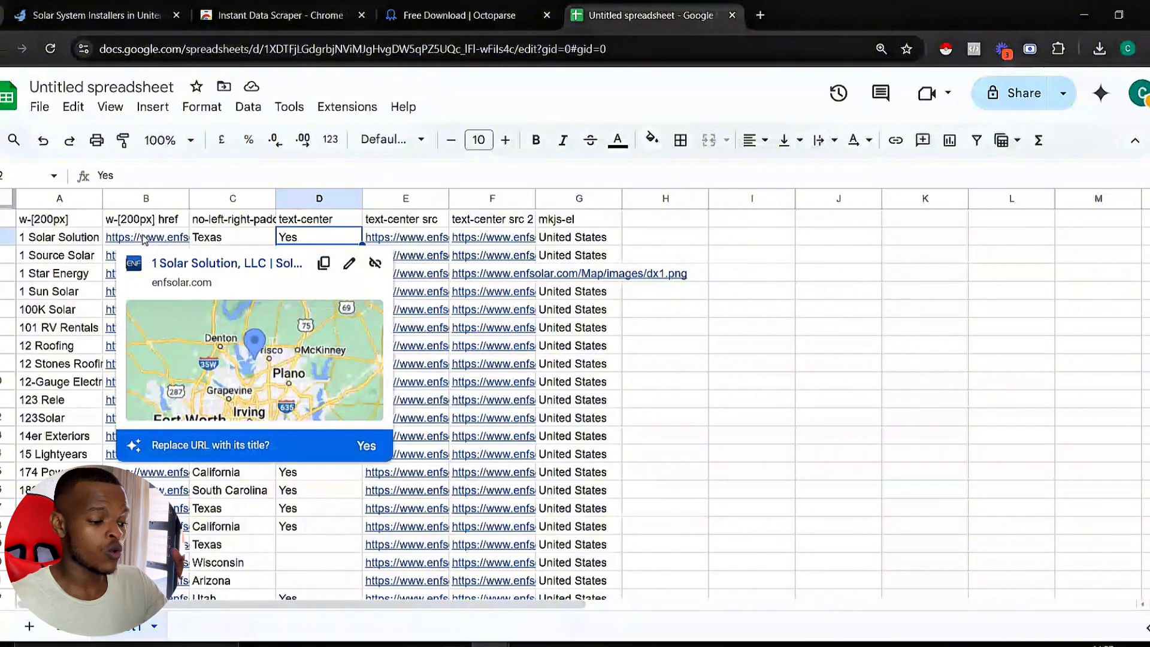
Step: Select all the company profile URLs in column B, from B2 through B601
left_click(90, 240)
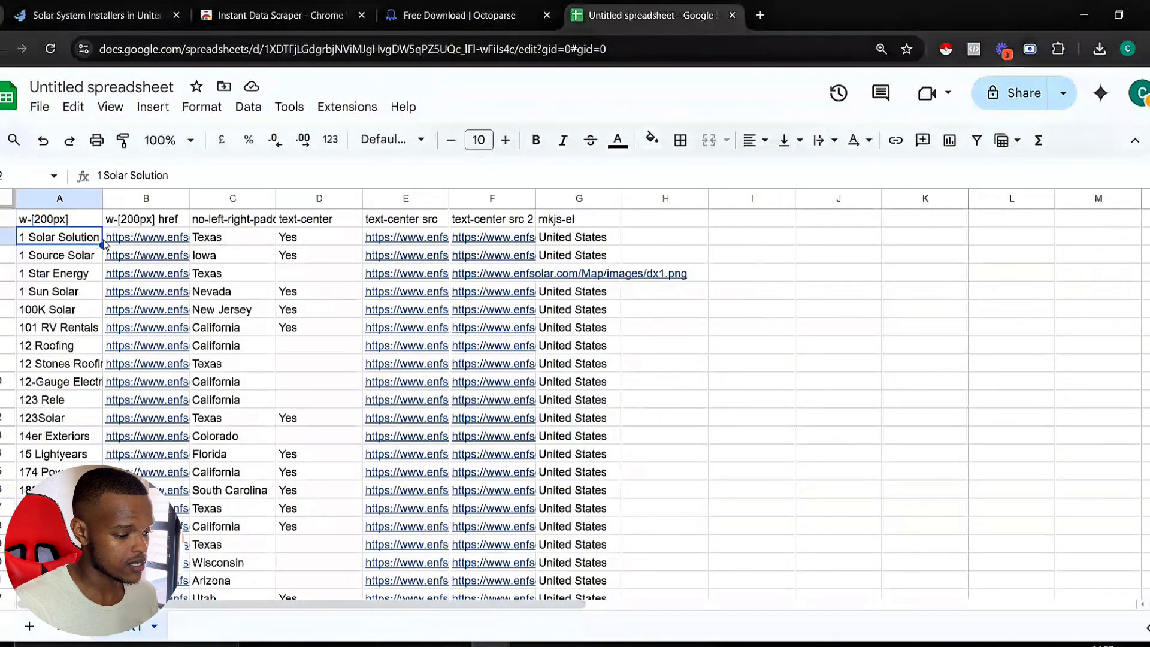
left_click(172, 239)
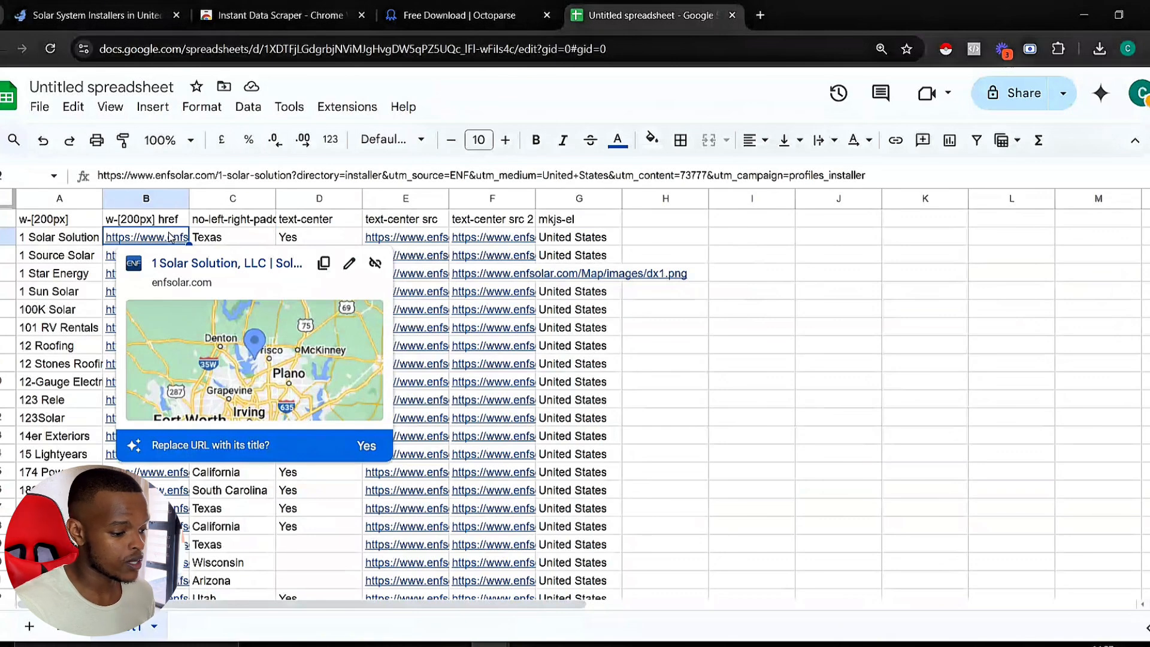
left_click_drag(150, 238, 147, 598)
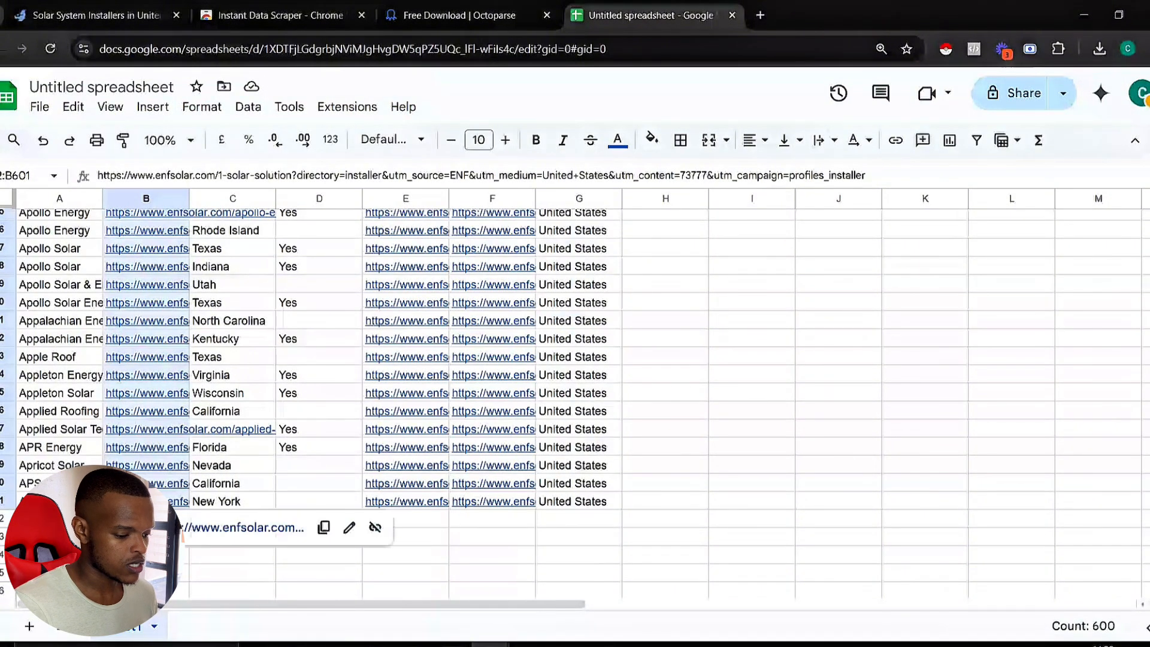
mouse_move(139, 372)
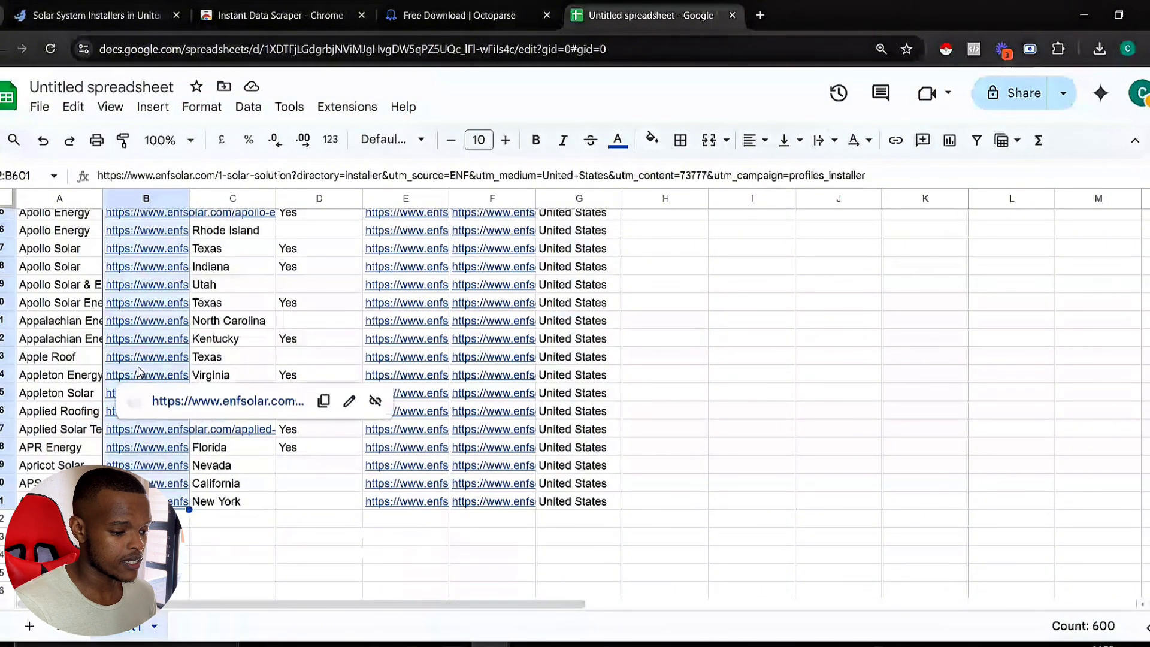
mouse_move(128, 299)
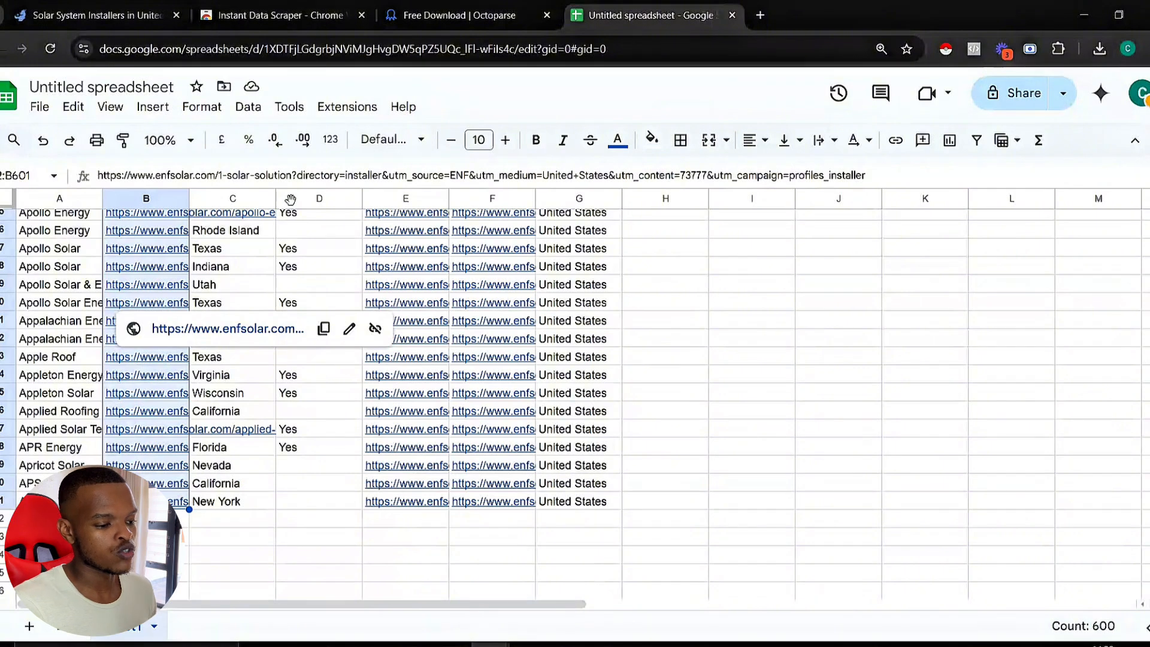
Step: Switch to the Octoparse download page and reload it
left_click(436, 17)
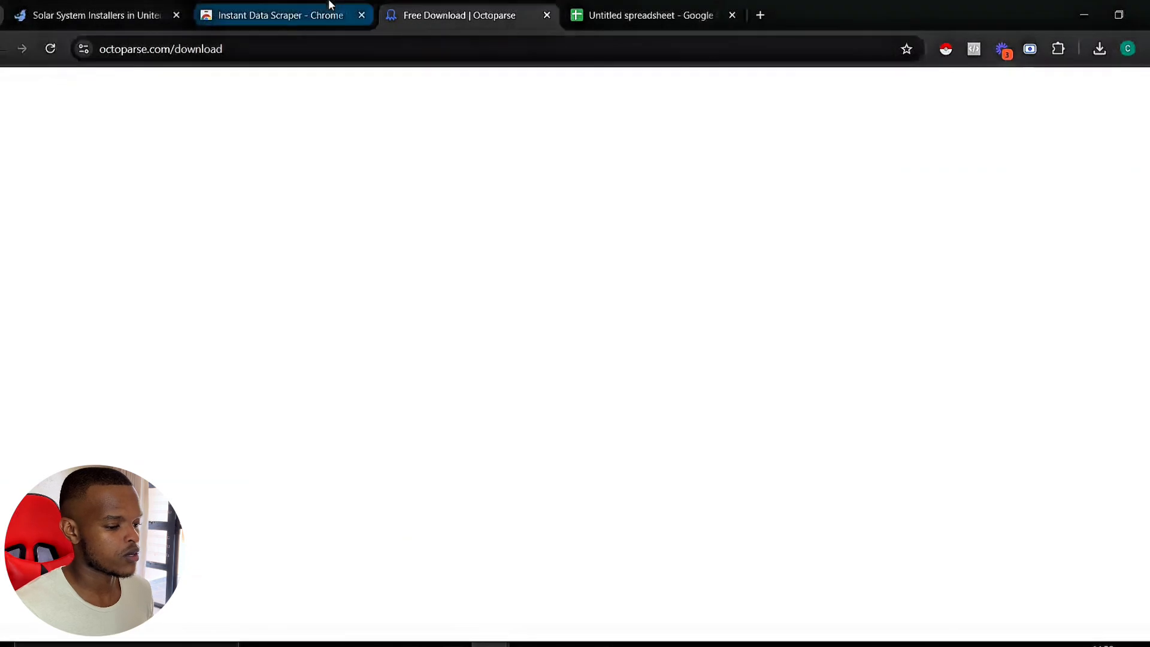
left_click(51, 48)
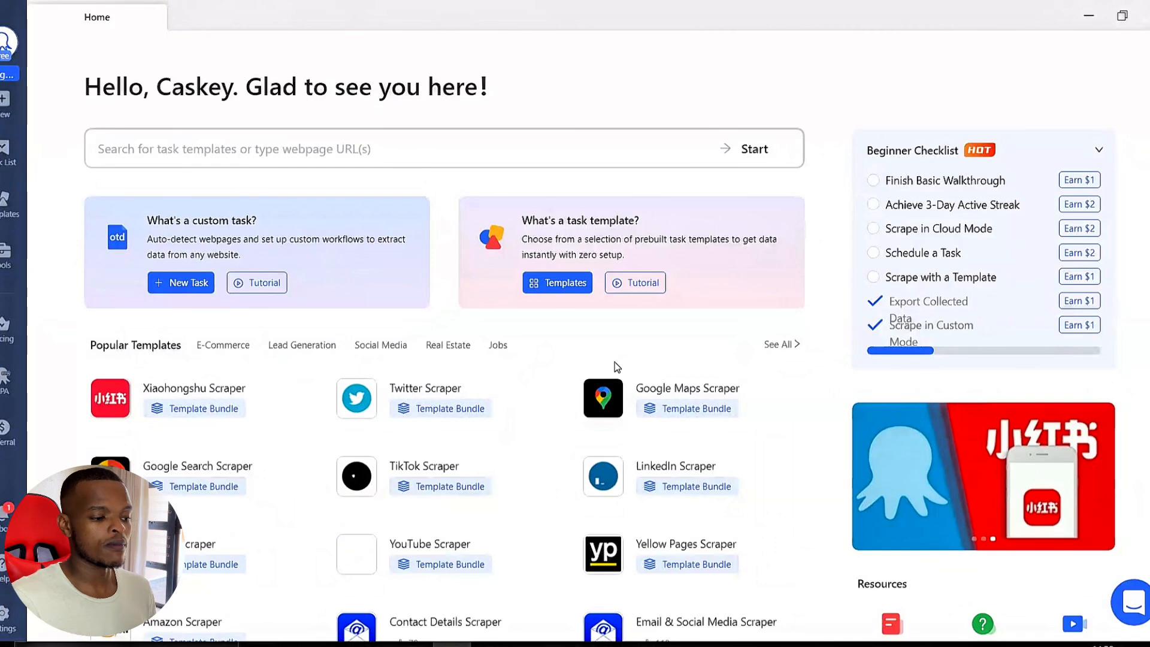
Step: Create a new custom task and start filling in its manual URL input
left_click(6, 105)
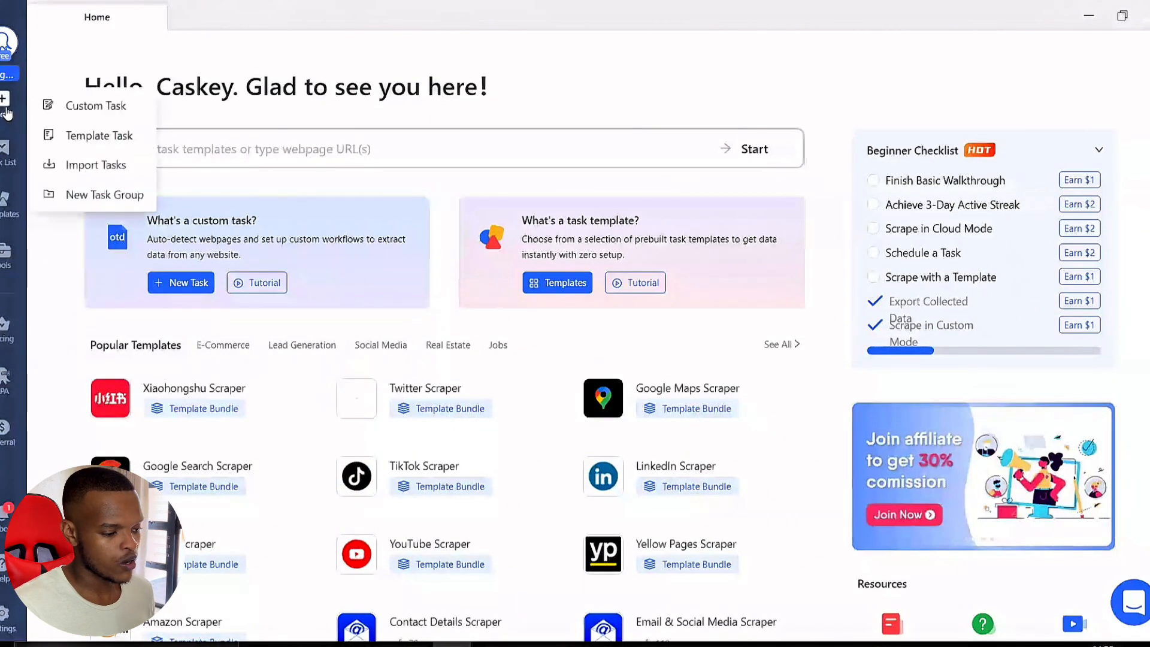
left_click(104, 111)
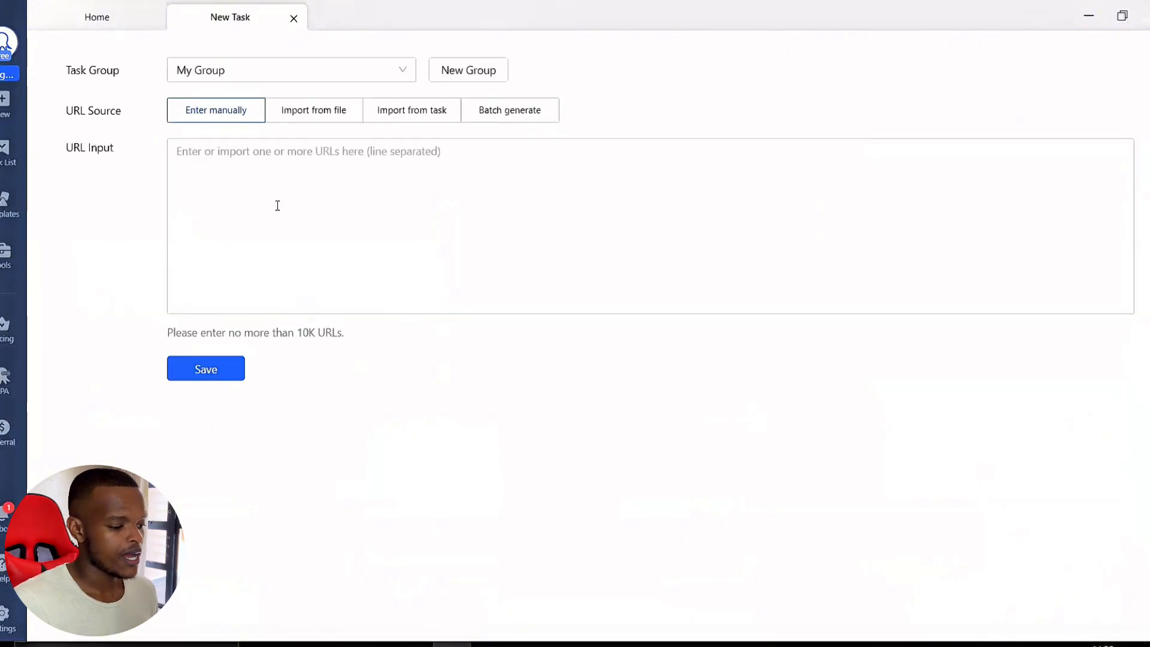
left_click(267, 162)
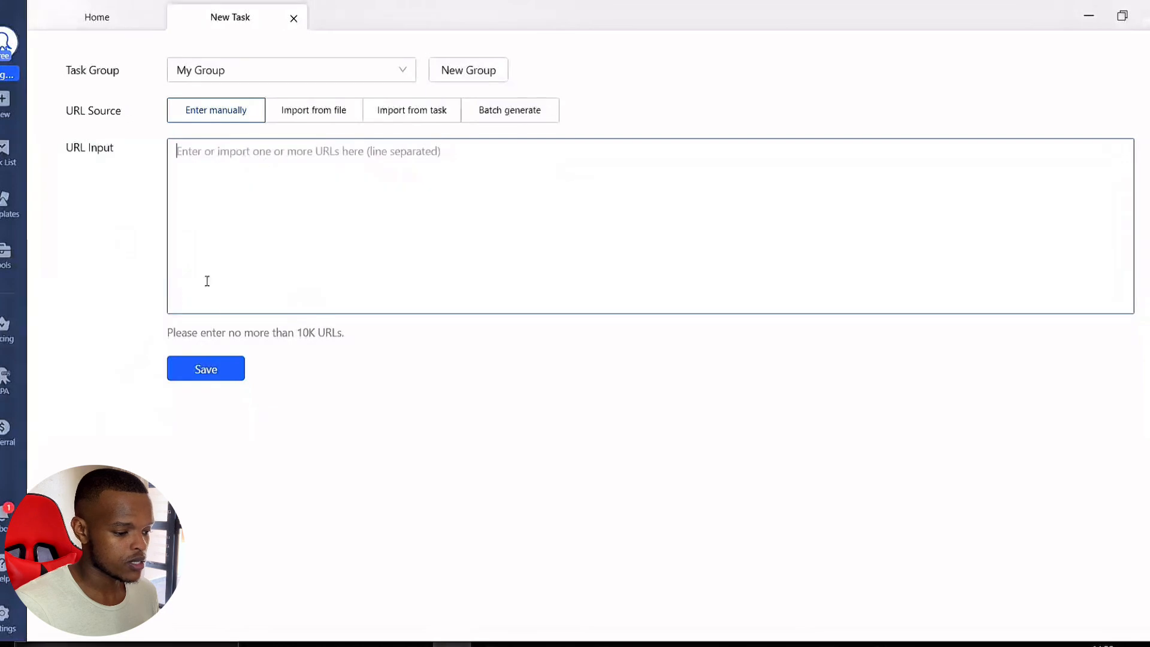
left_click(170, 341)
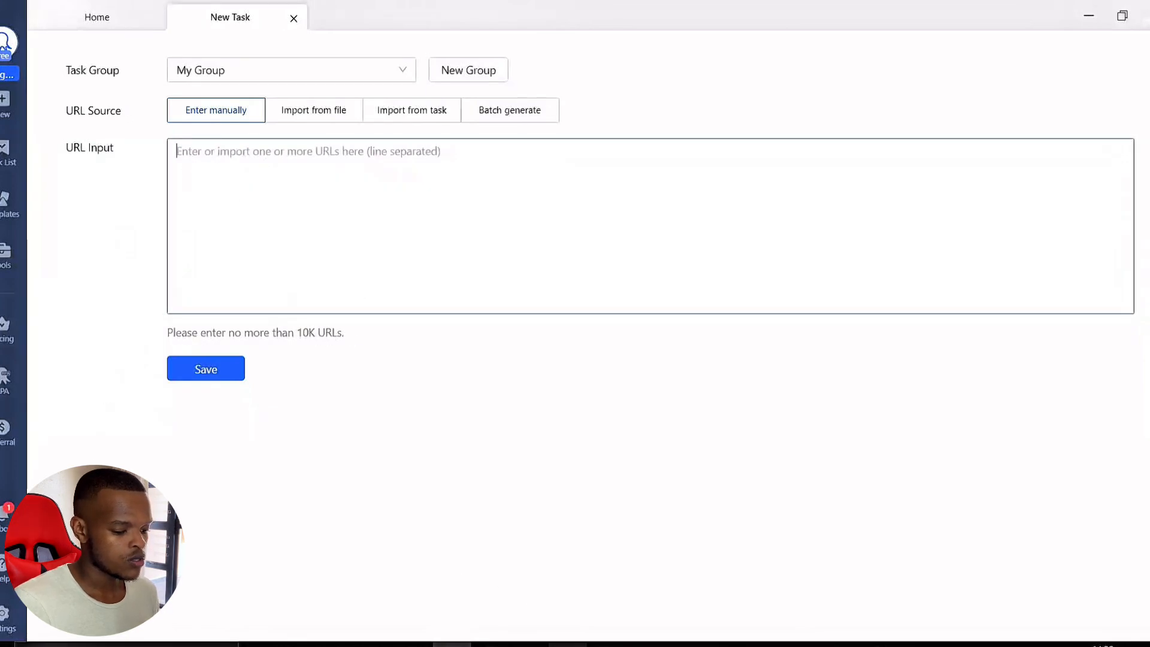
Step: Switch to the untitled Google Sheets spreadsheet in Chrome and copy the selected company profile URLs from column B
mouse_move(489, 645)
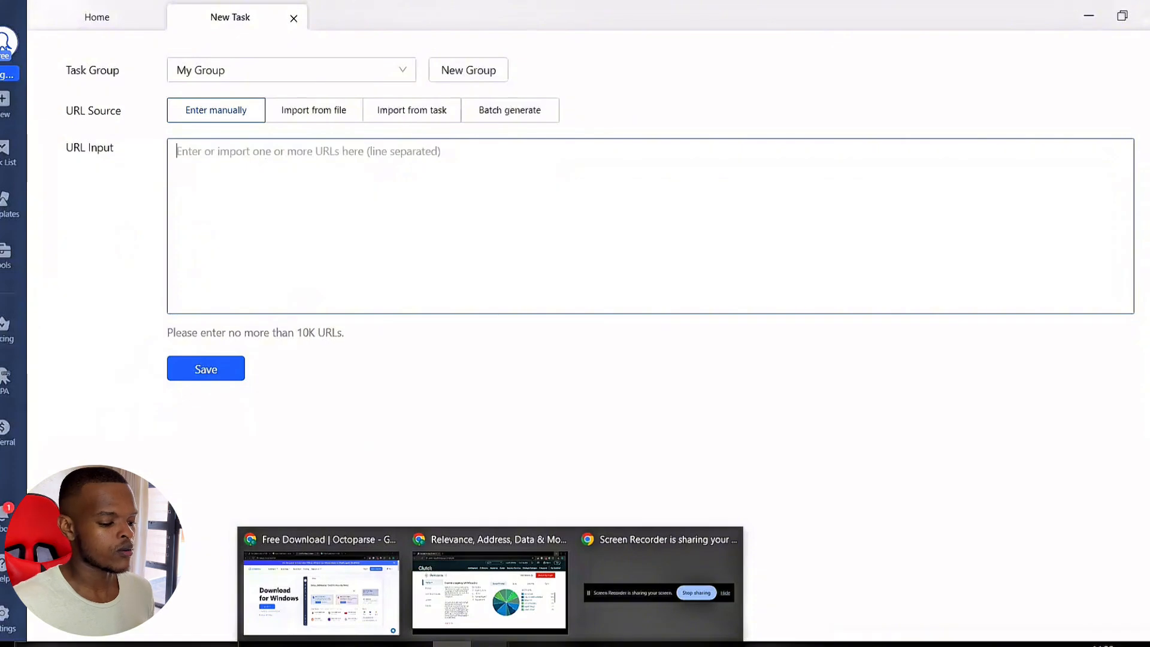
left_click(336, 591)
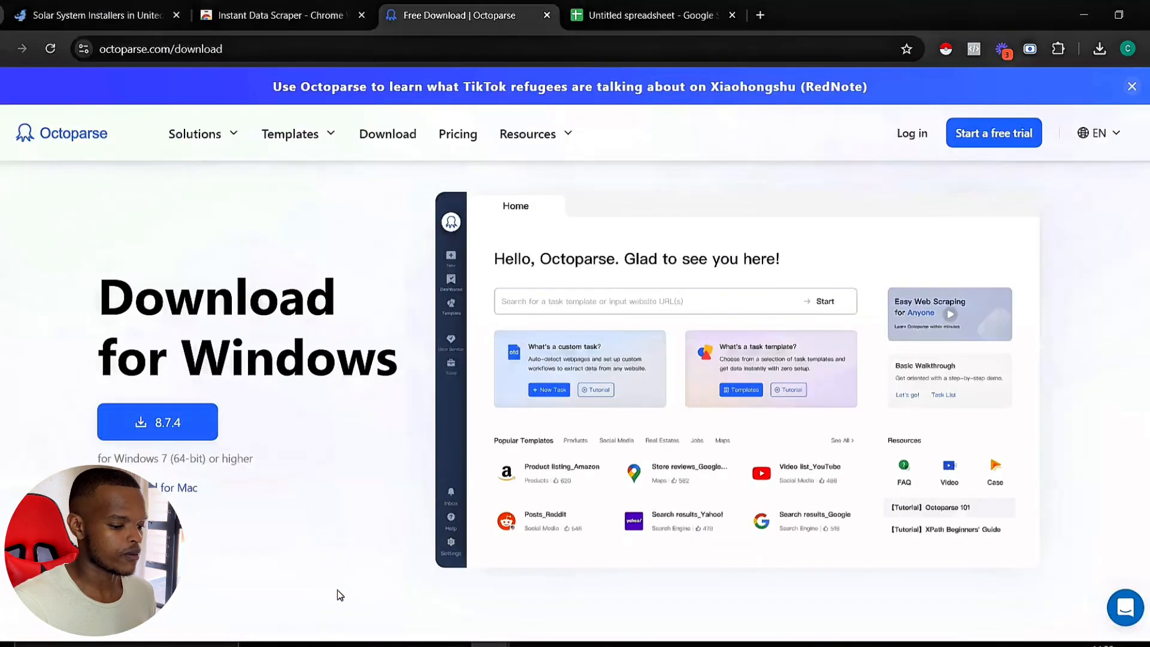
left_click(638, 18)
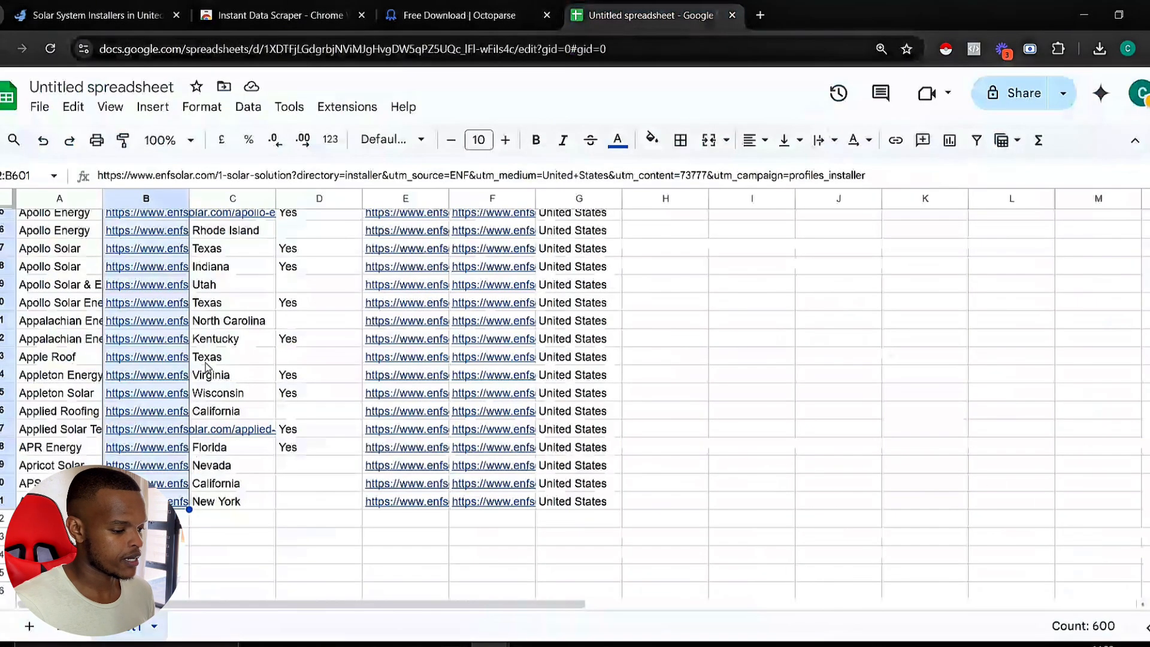
right_click(145, 341)
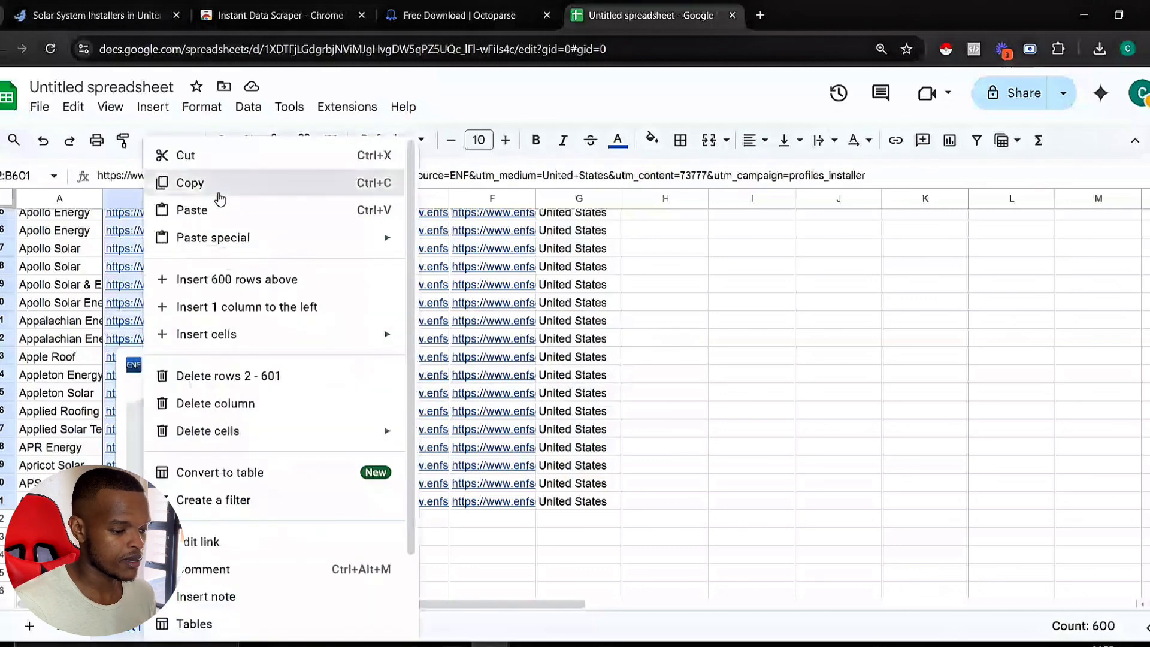
left_click(219, 191)
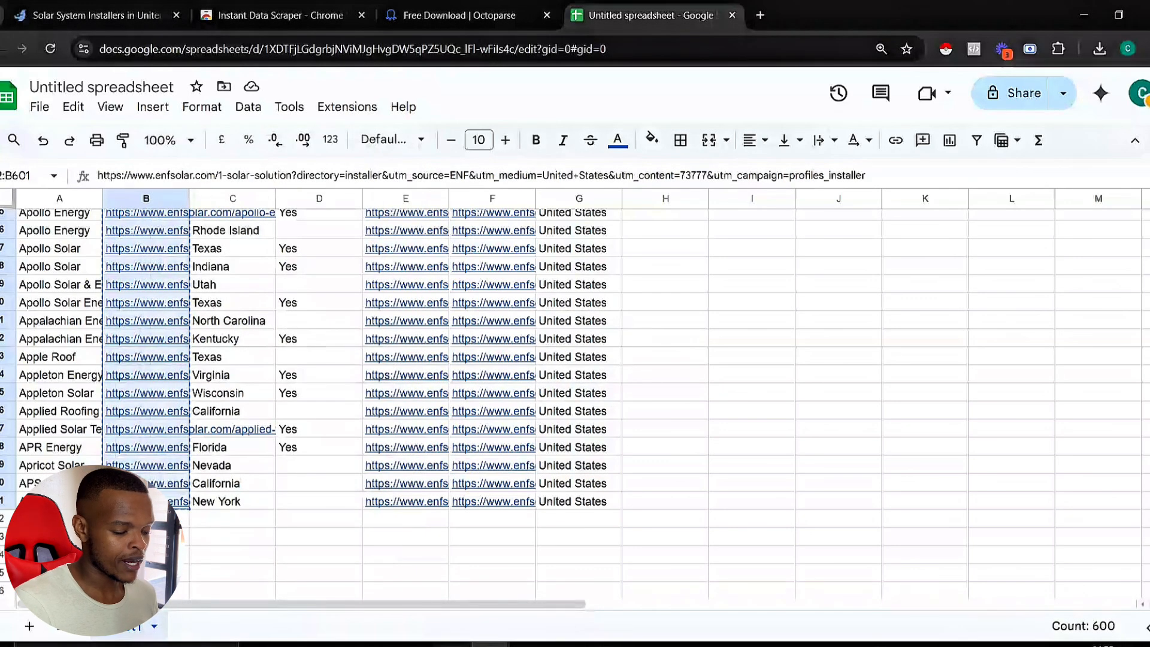
Step: Switch back to Octoparse, paste the copied profile URLs into the new task's URL input and save the task
left_click(452, 645)
left_click(203, 172)
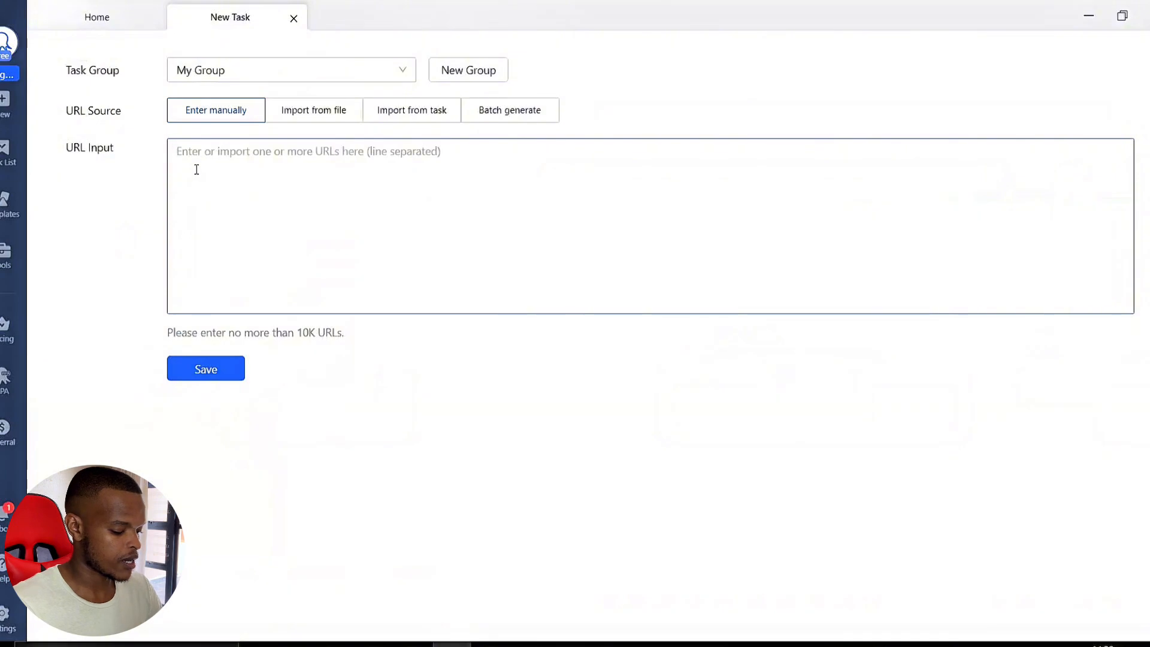
key("ctrl+v")
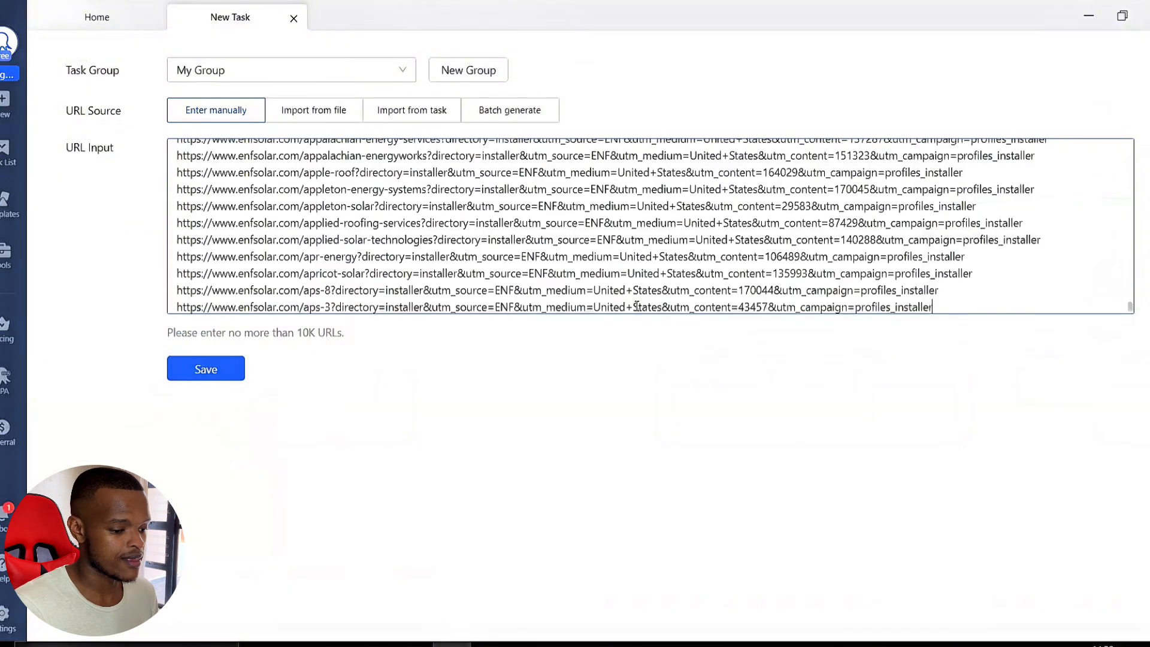
scroll(471, 298, "up", 15)
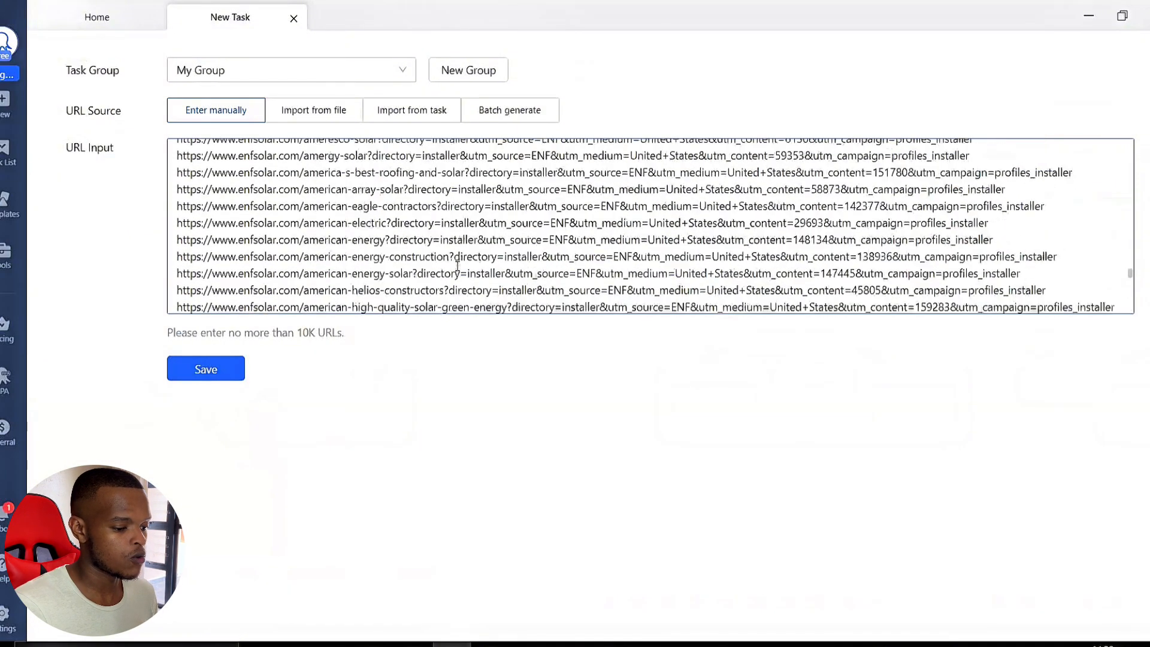
scroll(456, 268, "up", 5)
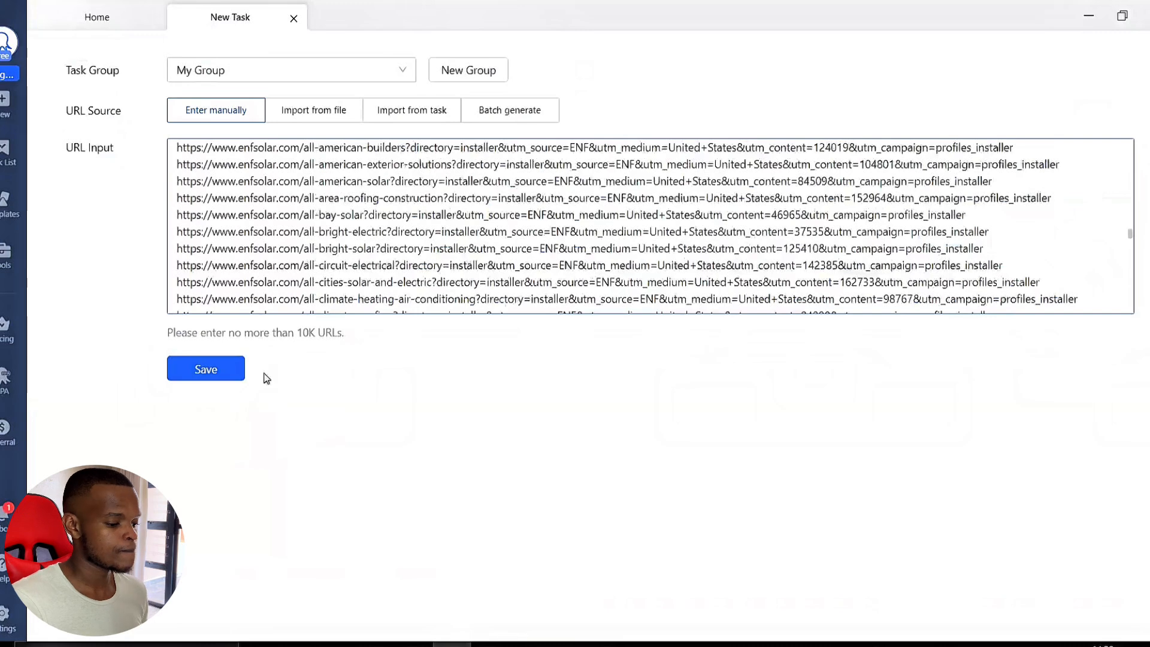
left_click(226, 372)
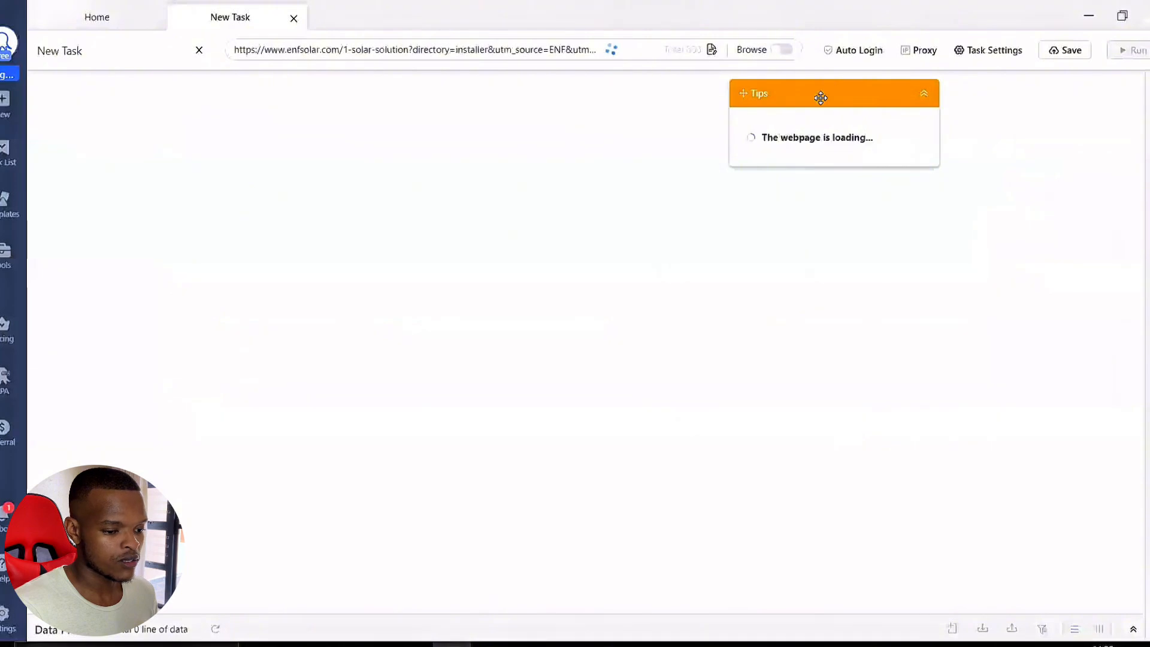
Step: Move the Tips box off the page content, cancel the webpage auto-detection and slightly enlarge the page view above the data preview
left_click_drag(821, 96, 1011, 107)
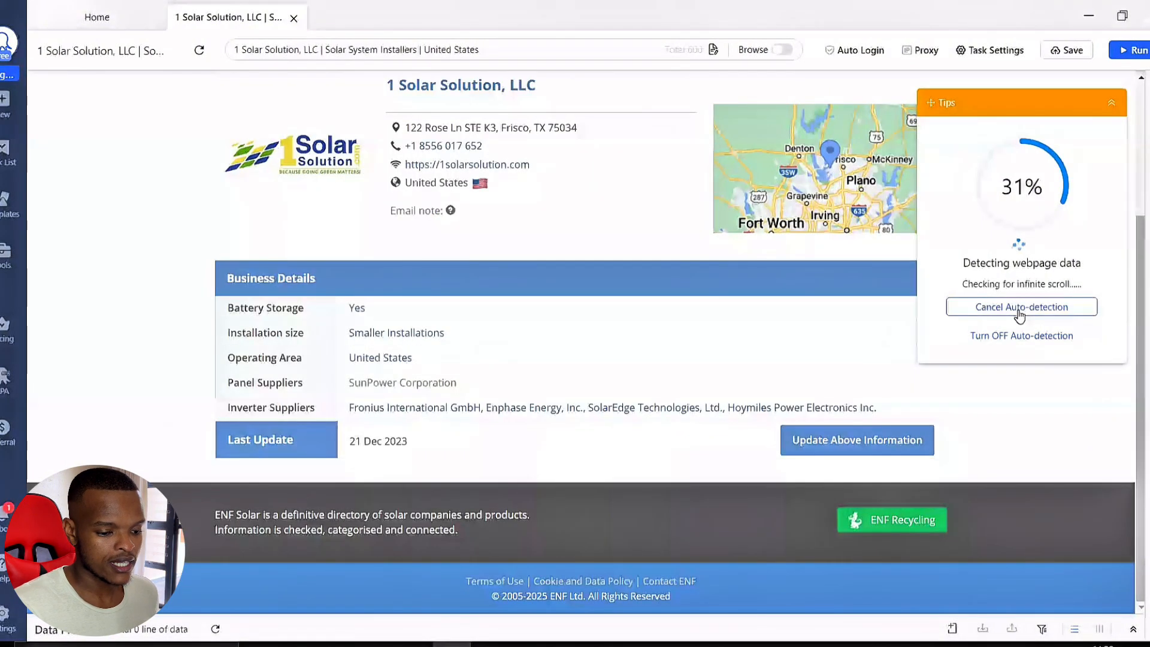
left_click(1019, 308)
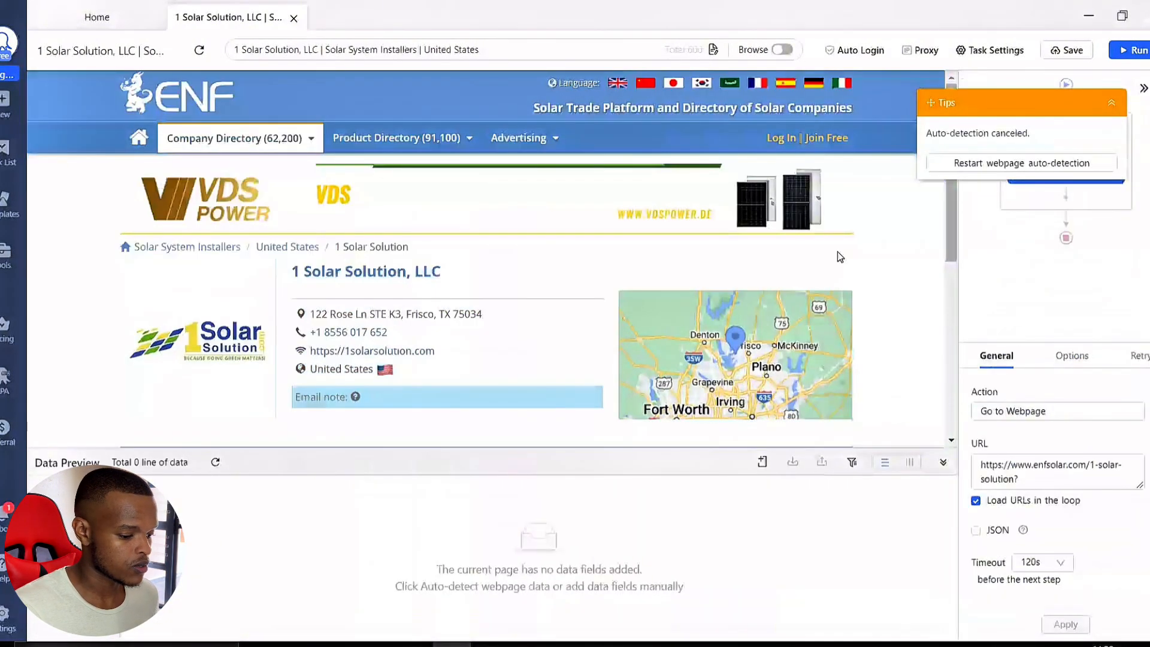
left_click_drag(457, 470, 465, 479)
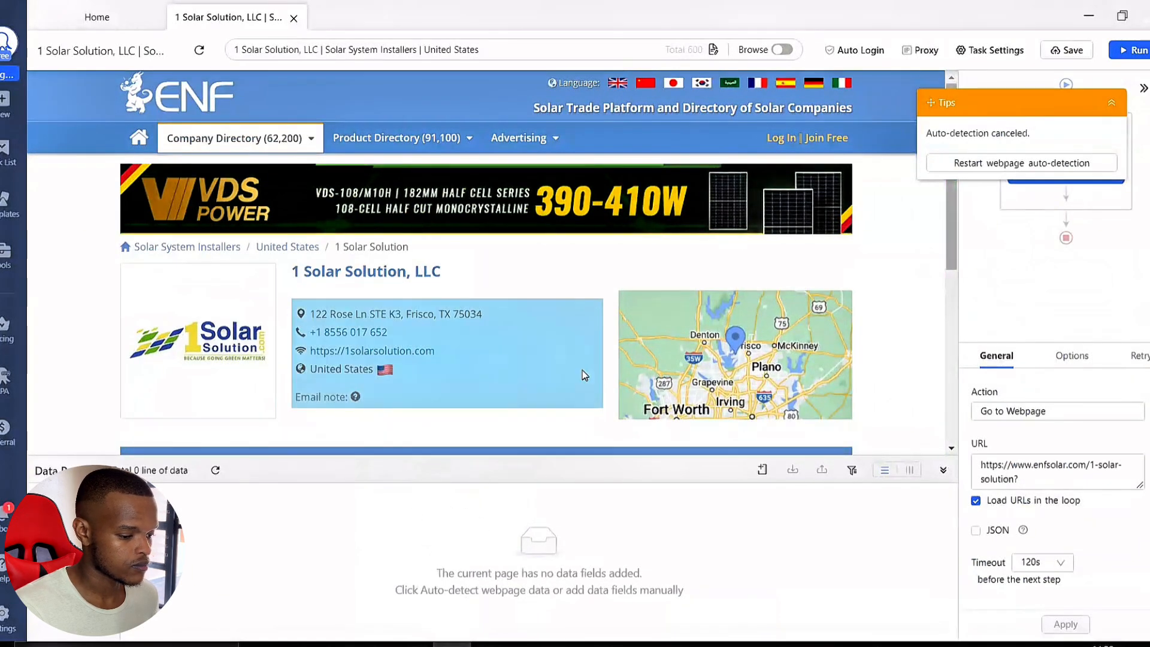
scroll(583, 370, "down", 3)
scroll(635, 297, "up", 3)
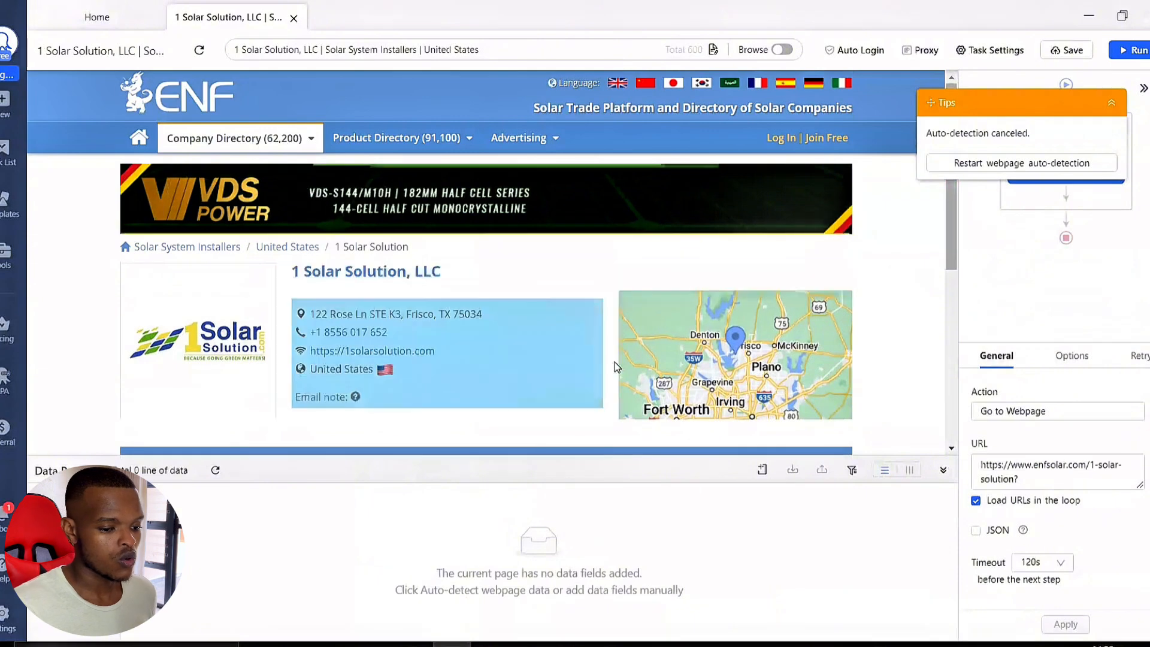
Step: Extract the text of the company name heading on the profile page as a data field
scroll(371, 251, "down", 1)
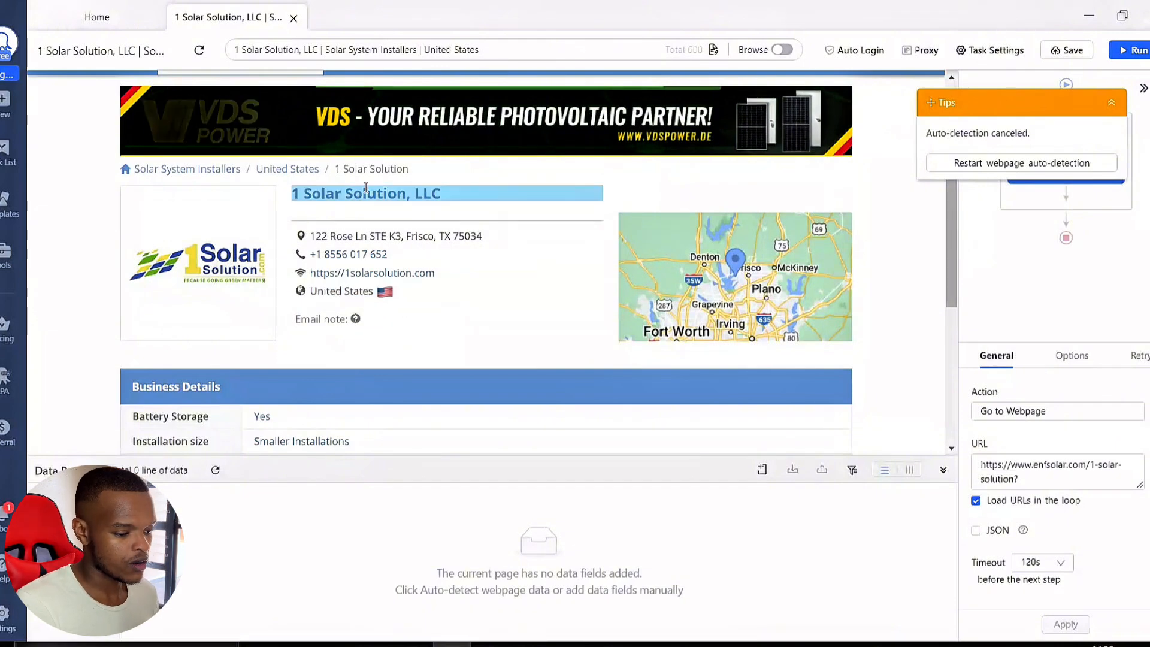
left_click(364, 193)
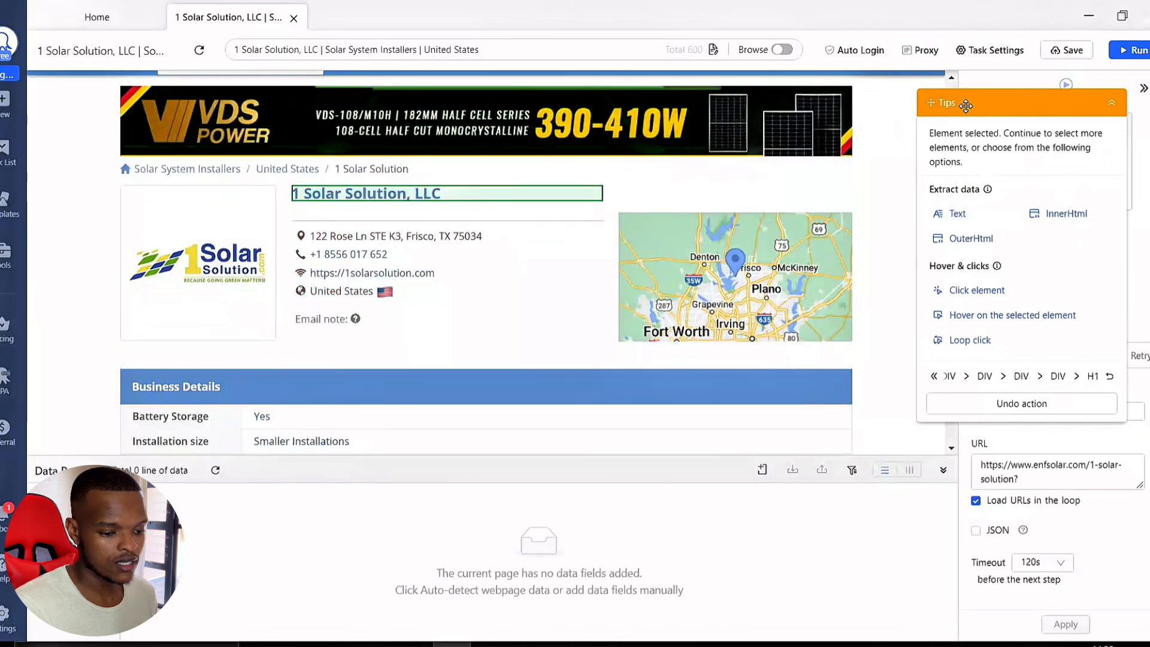
left_click_drag(981, 107, 932, 99)
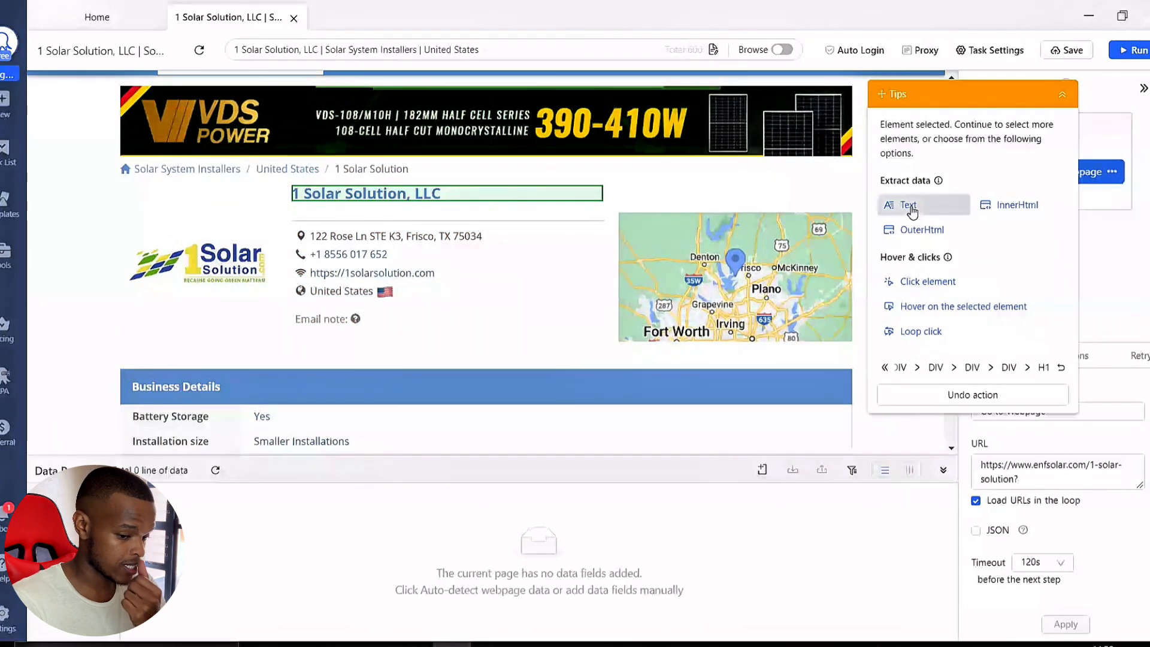
left_click(910, 206)
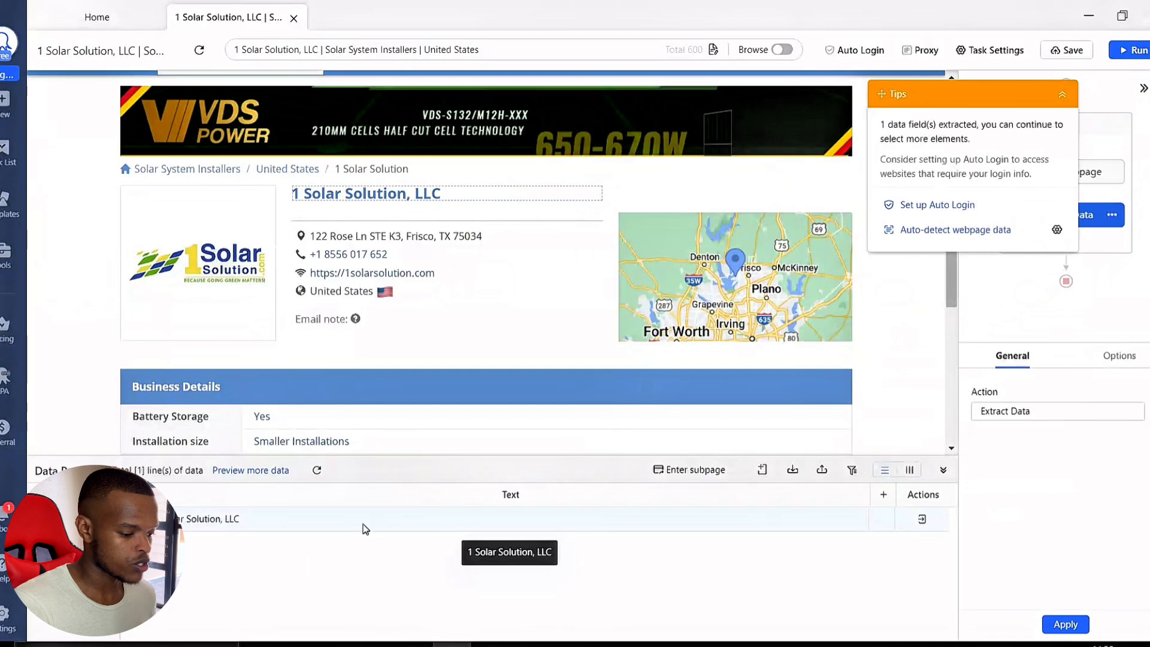
Step: Rename the extracted company name field as Company_Name
double_click(510, 498)
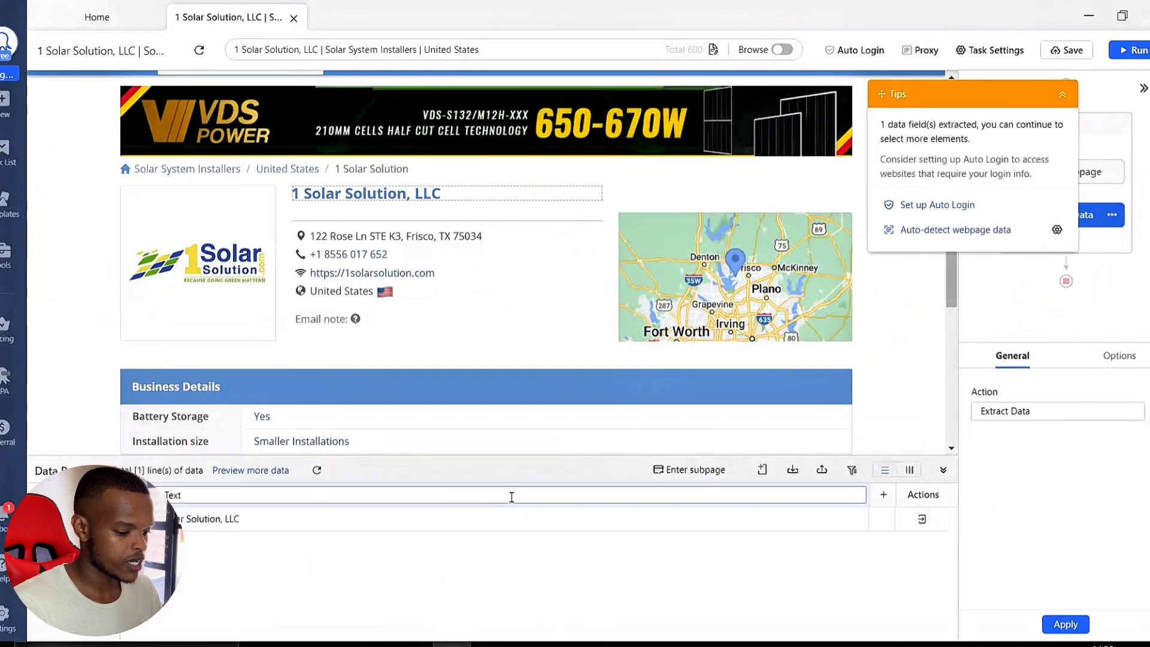
type("Company n")
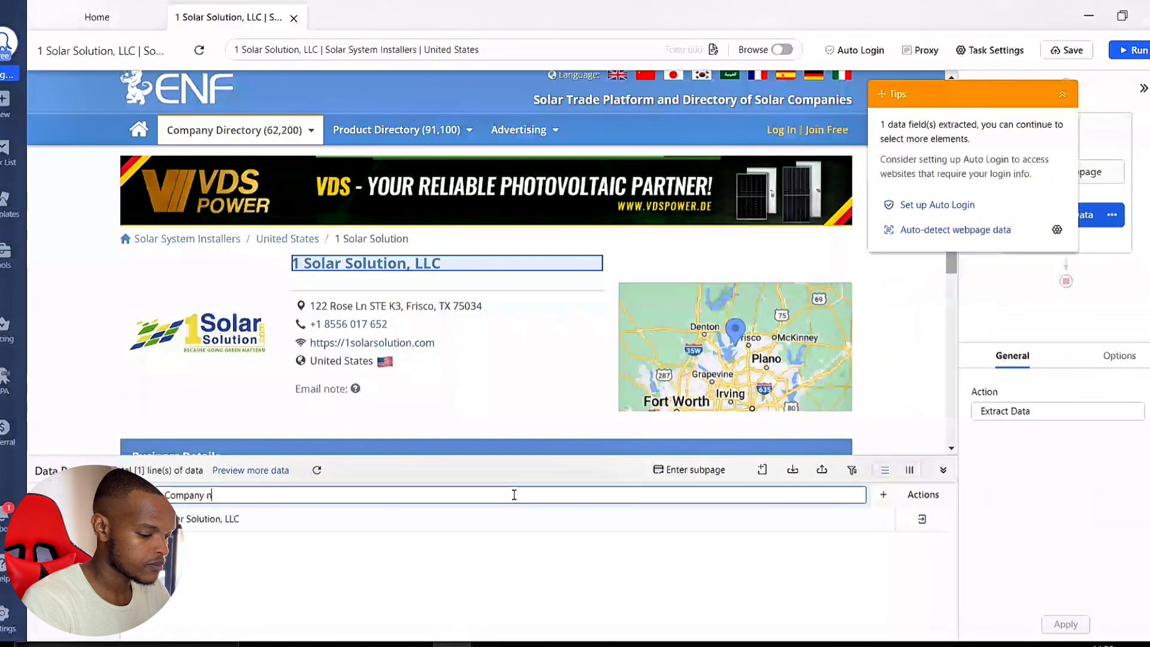
key("BackSpace")
key("BackSpace")
type("_Name")
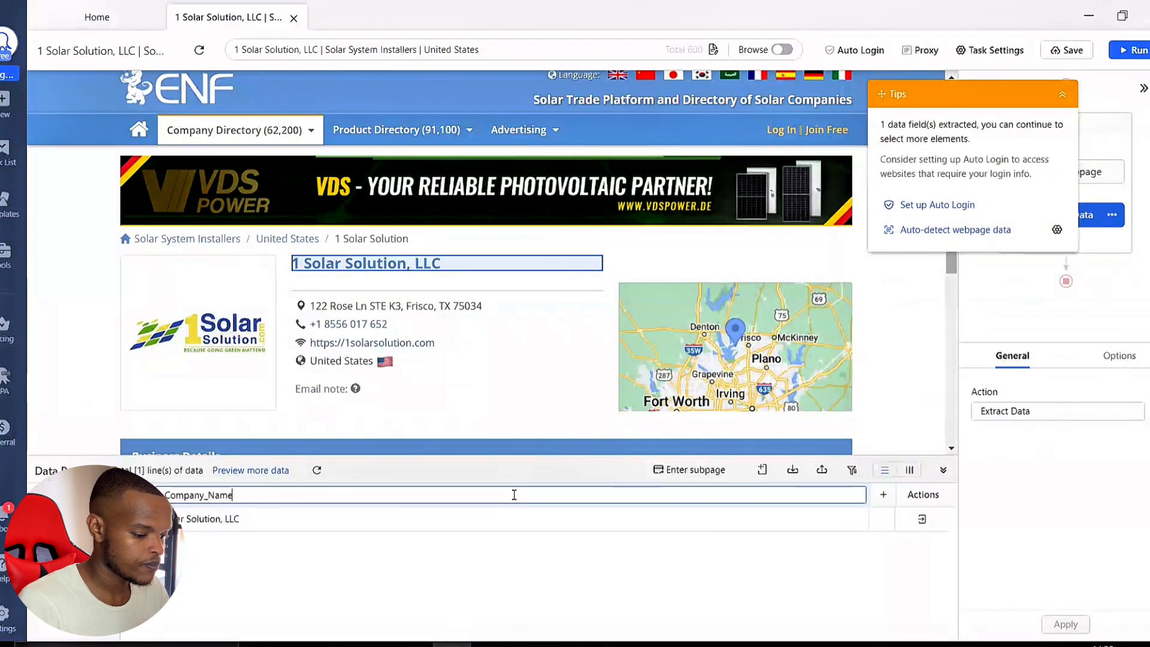
key("Return")
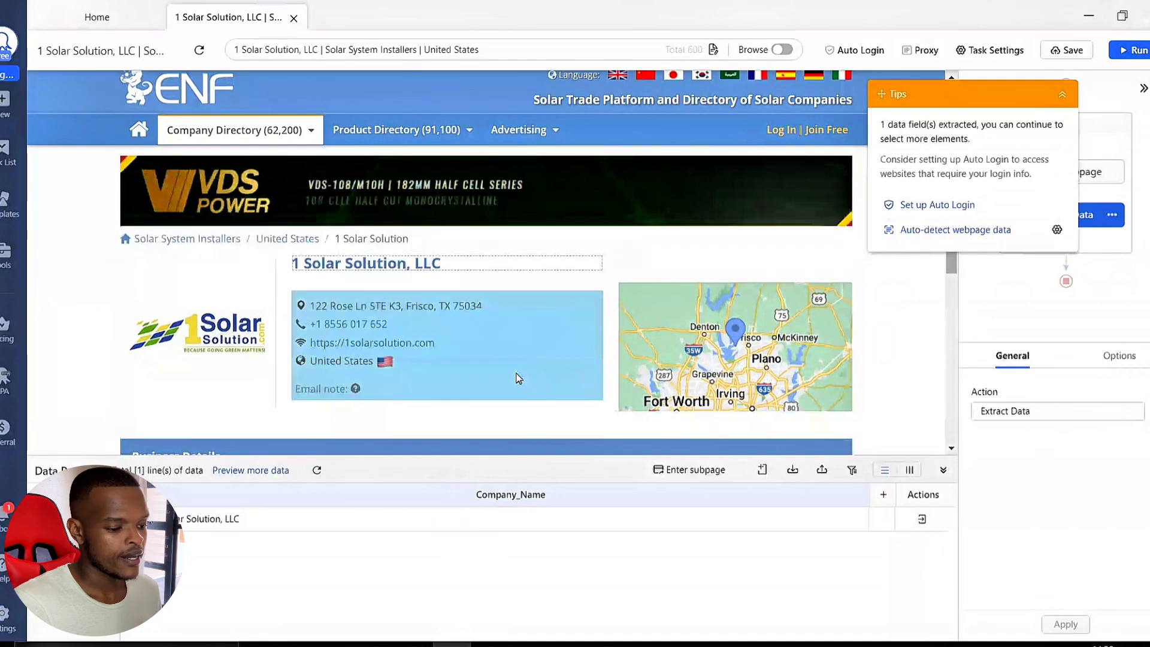
Step: Extract the text of the company's address and phone number as two more data fields
left_click(432, 307)
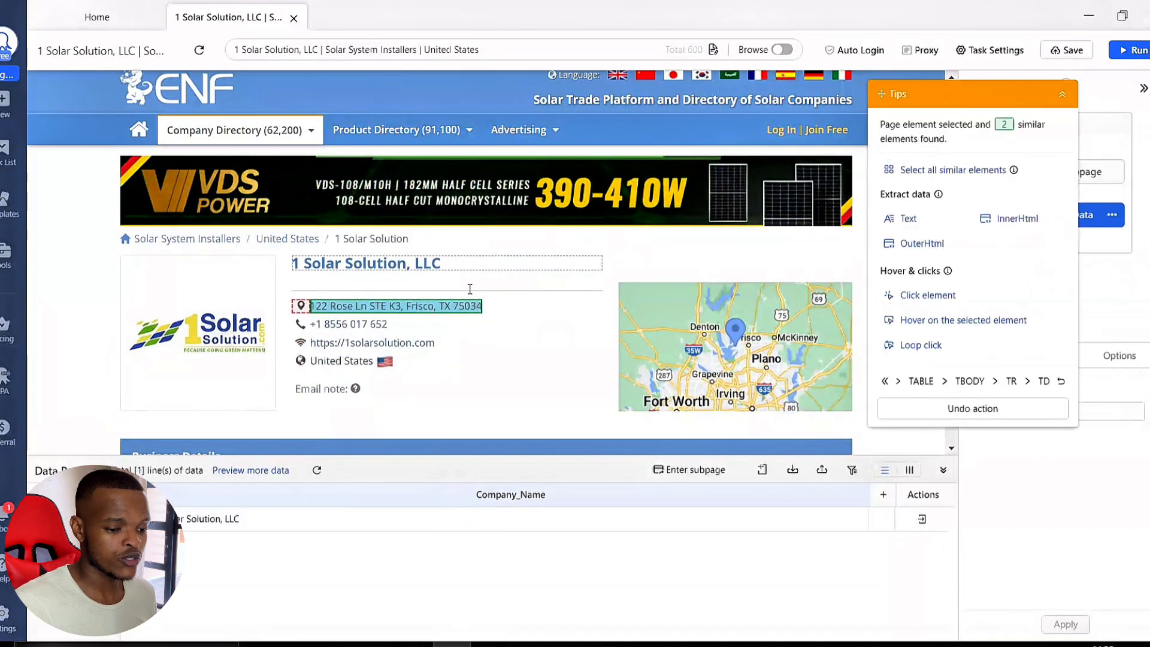
left_click(900, 218)
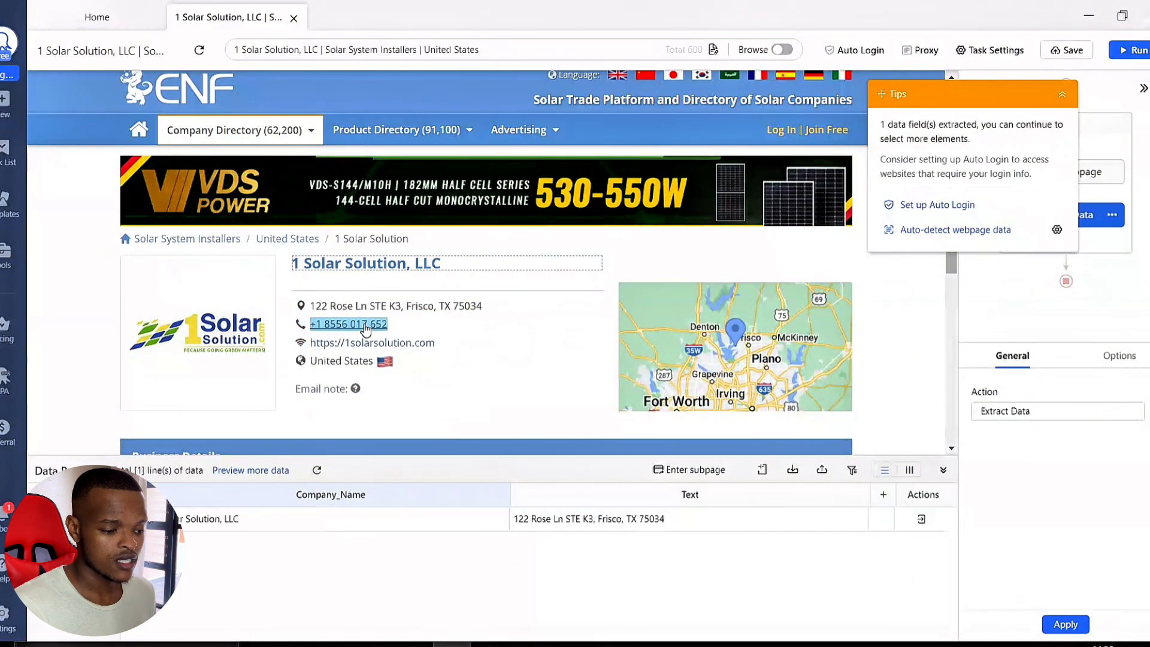
left_click(365, 330)
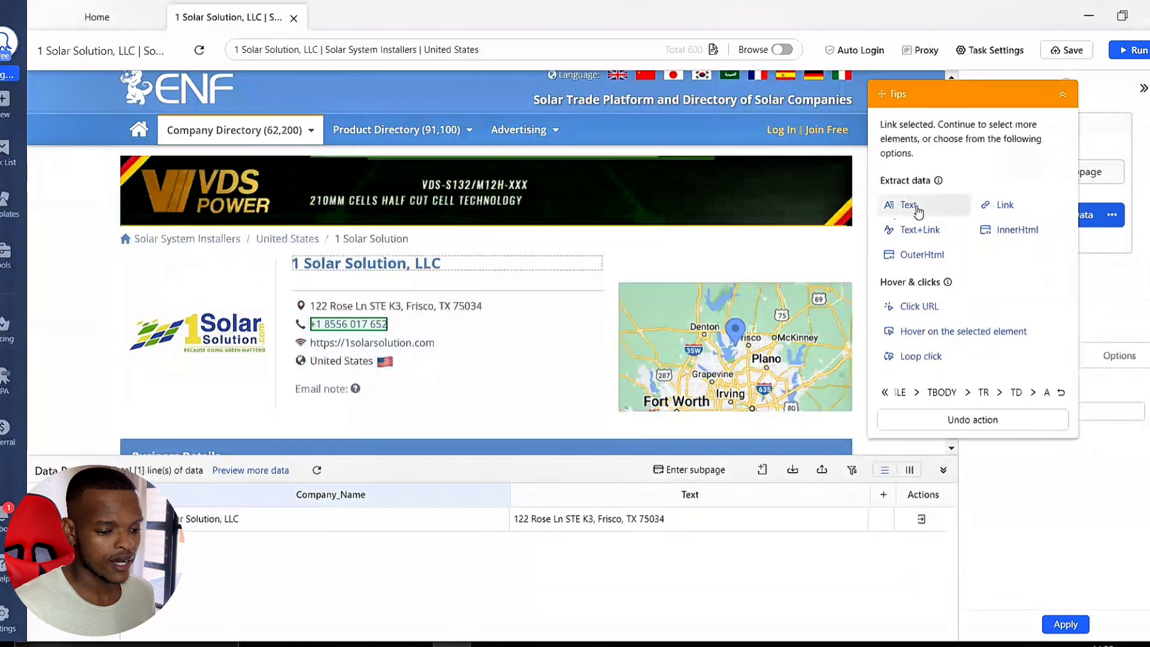
left_click(912, 208)
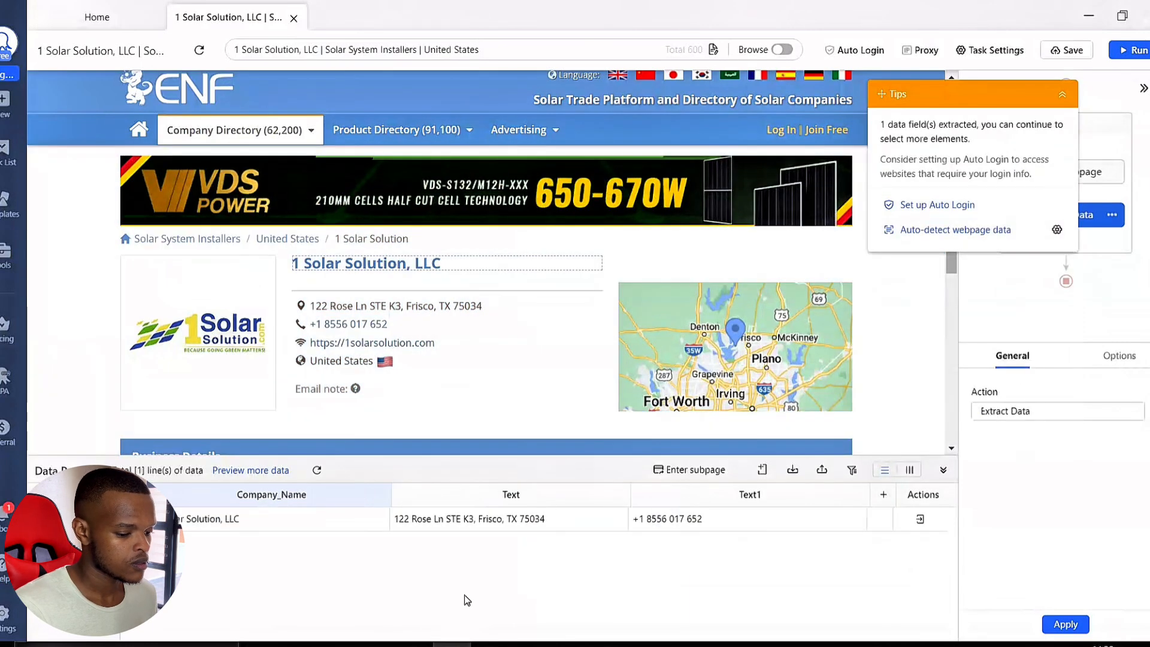
Step: Extract the link of the company's website and the text of its country as additional data fields
left_click(408, 347)
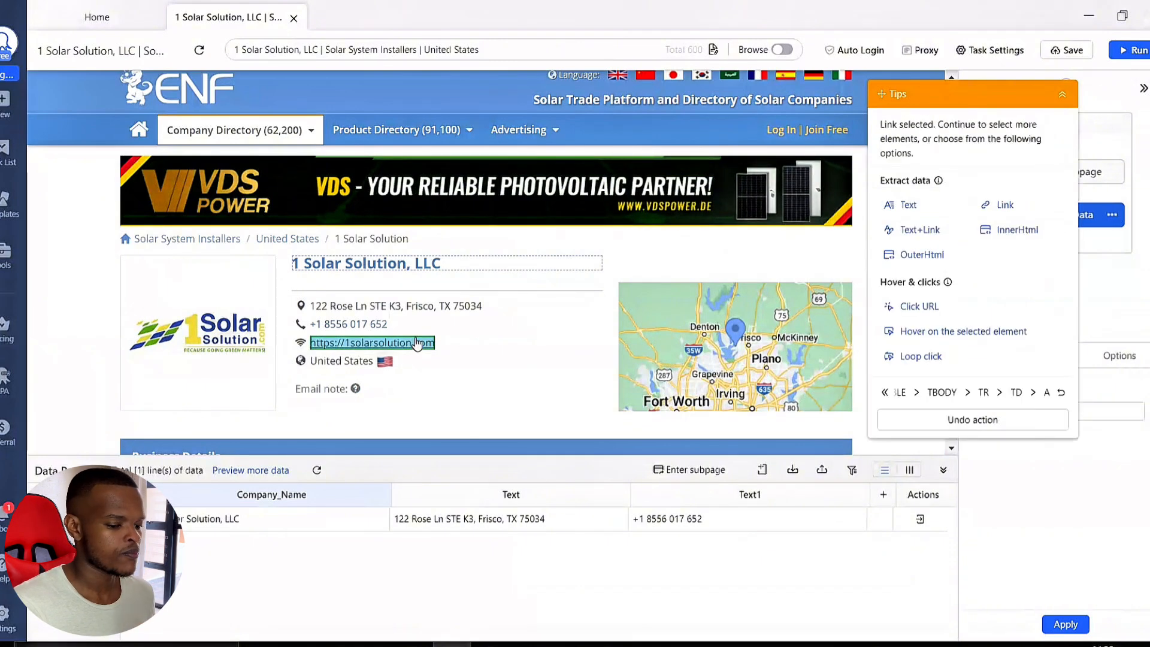
left_click(1005, 207)
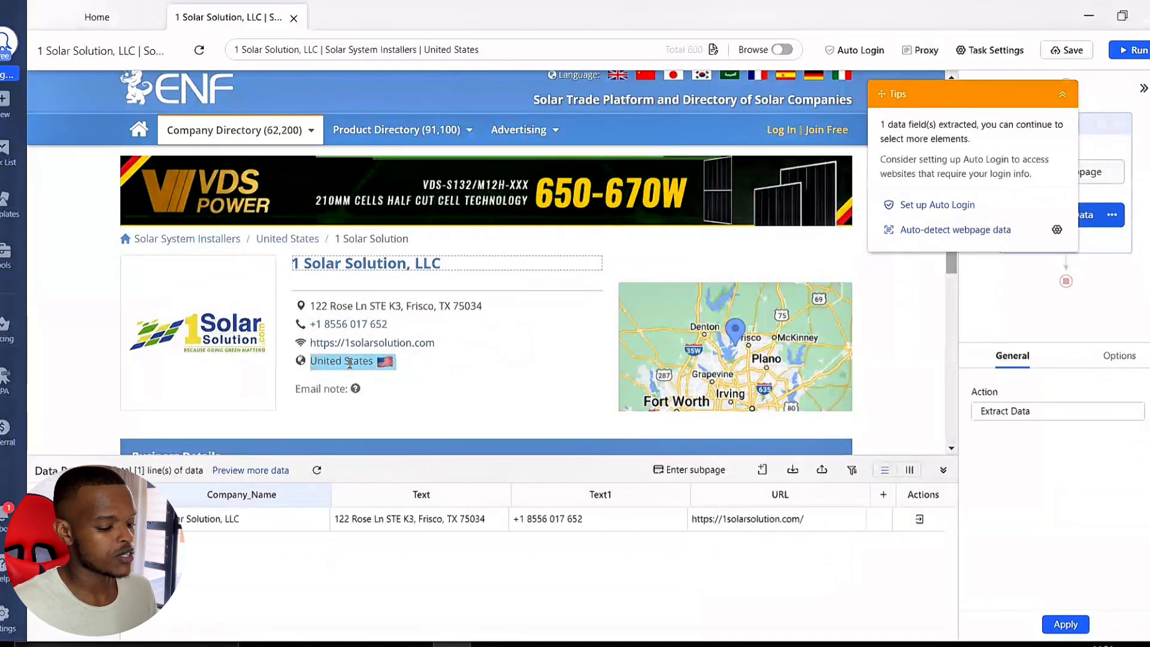
left_click(350, 363)
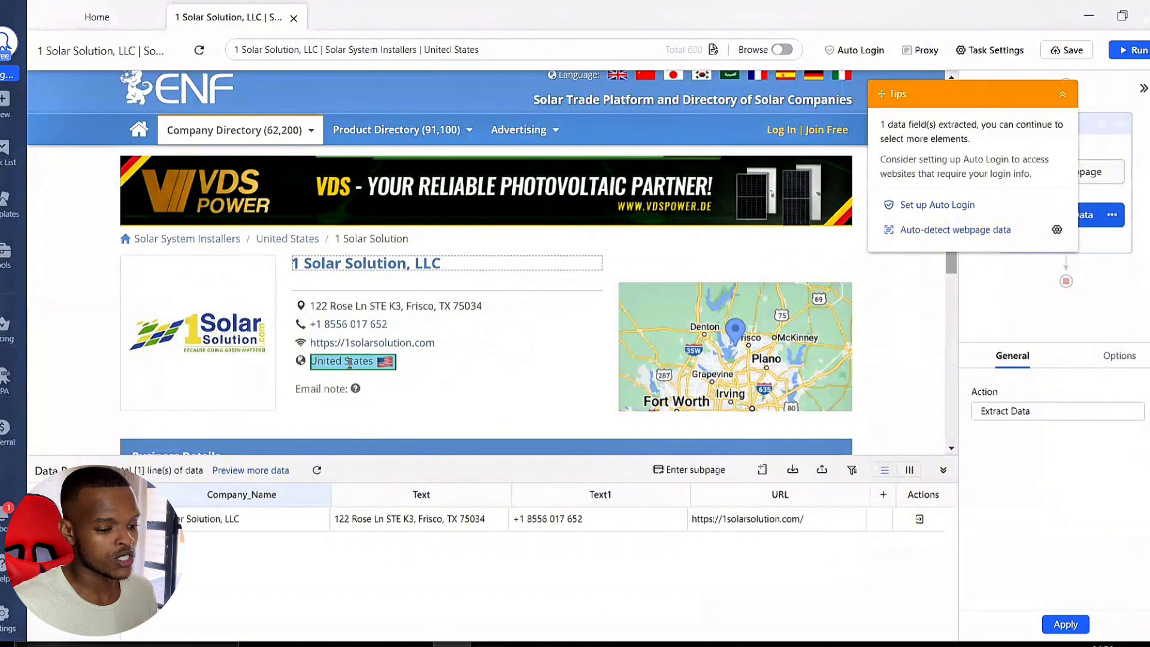
left_click(908, 228)
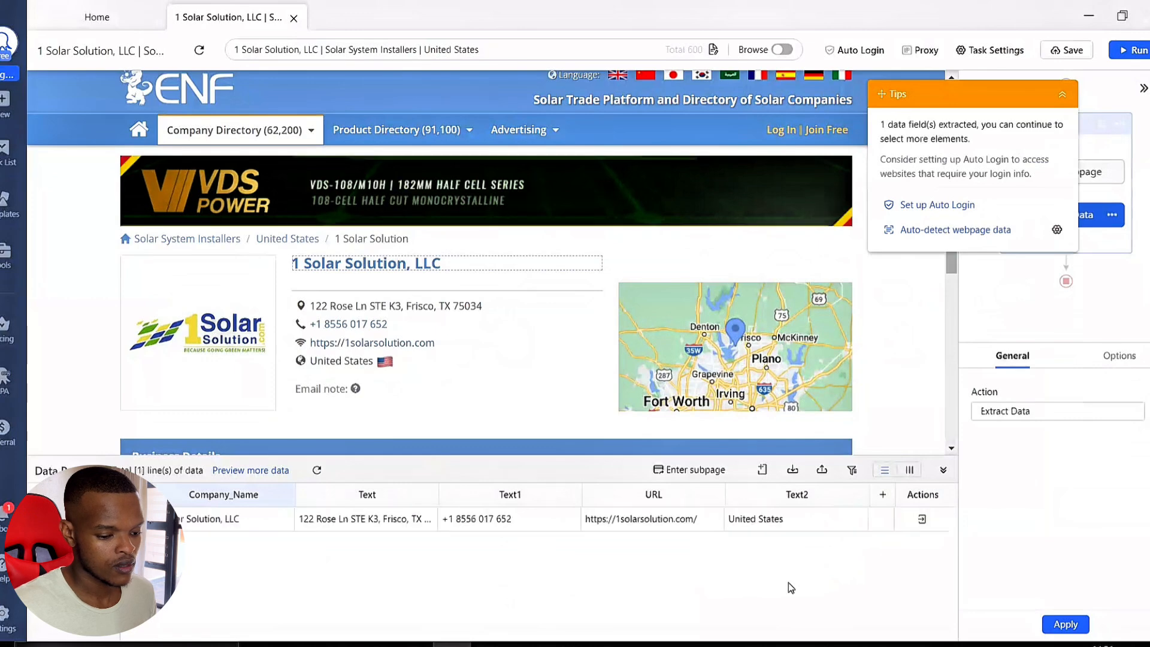
scroll(467, 327, "down", 4)
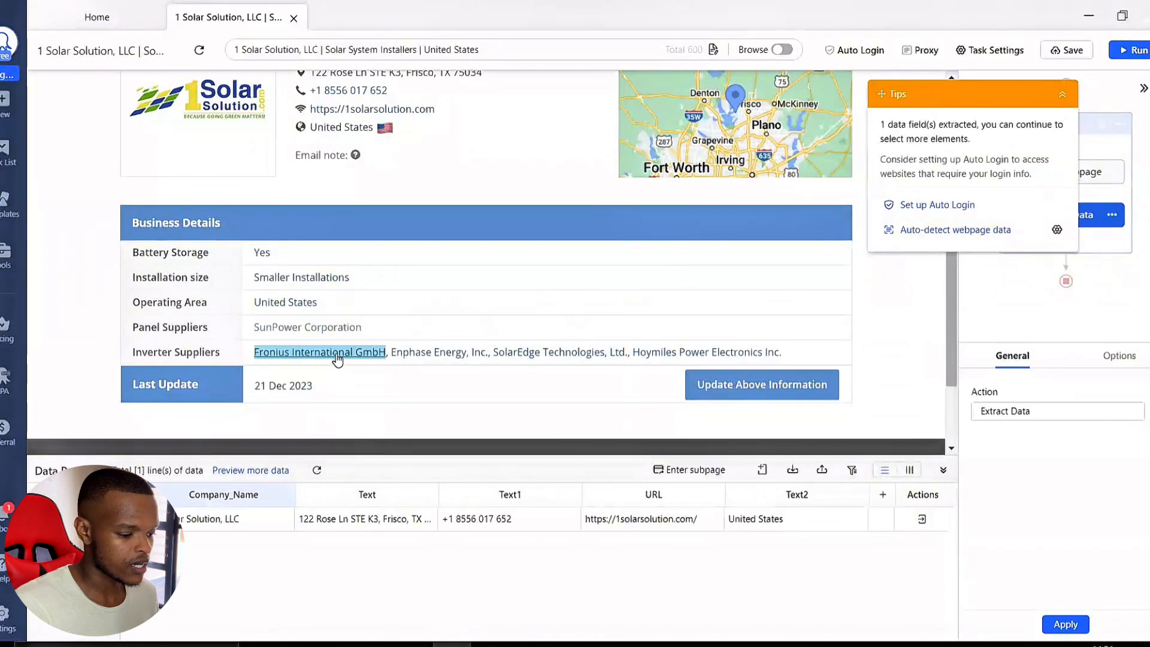
Step: Rename the extracted address field as Address and the phone number field as Phone
scroll(558, 401, "down", 2)
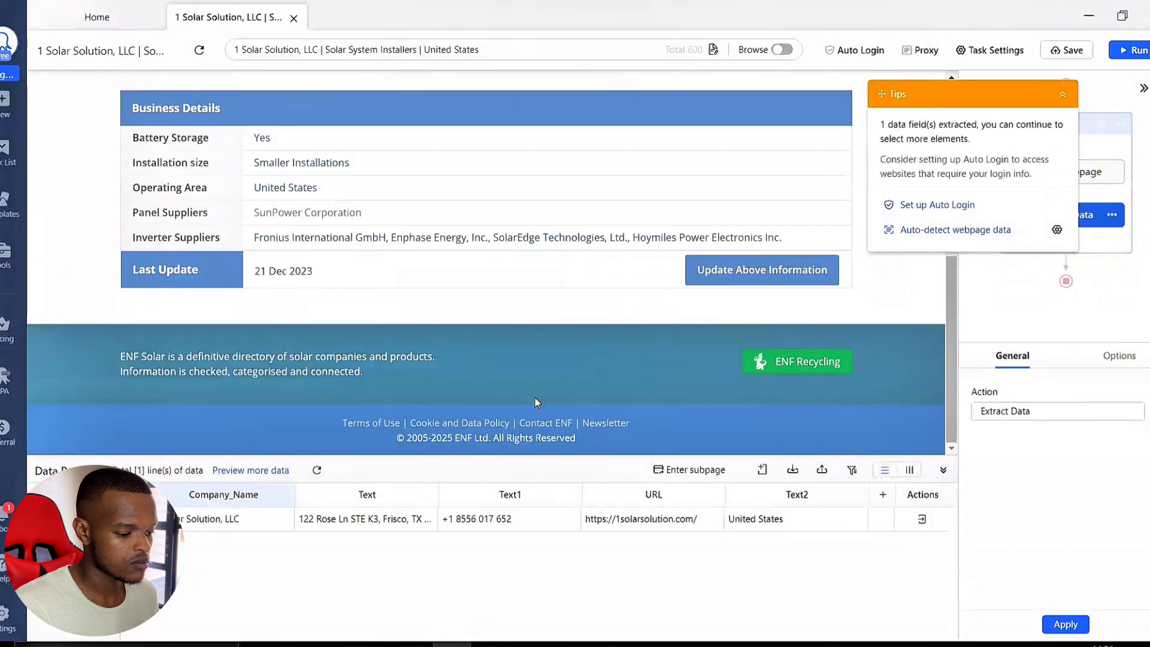
scroll(518, 400, "up", 6)
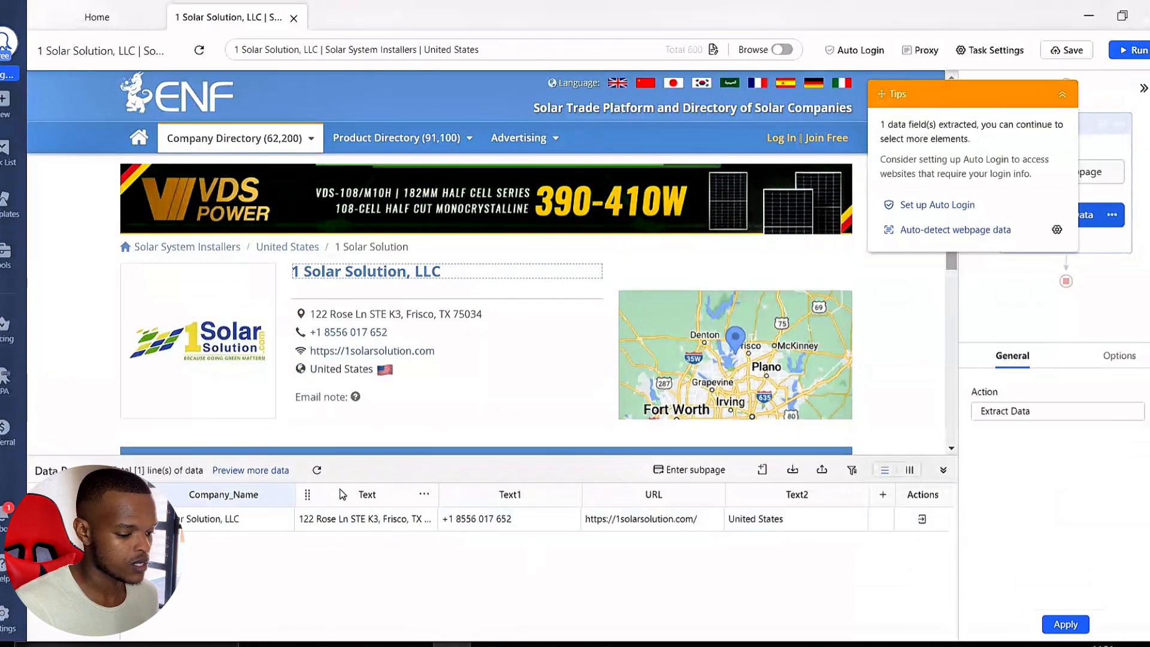
double_click(377, 495)
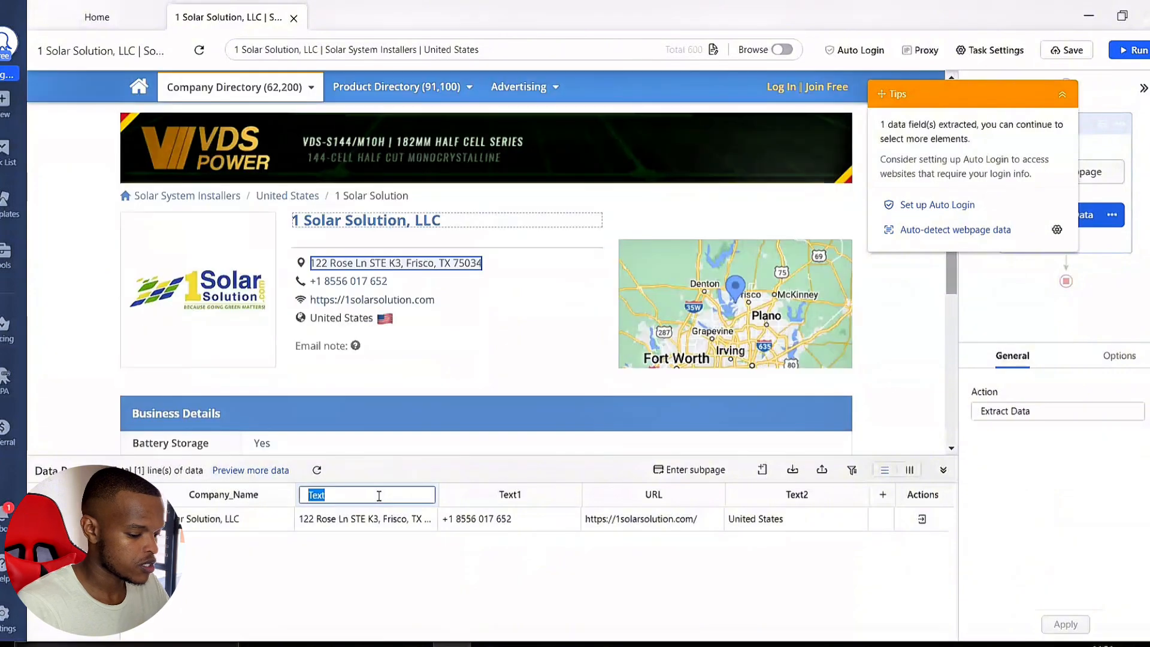
type("Address")
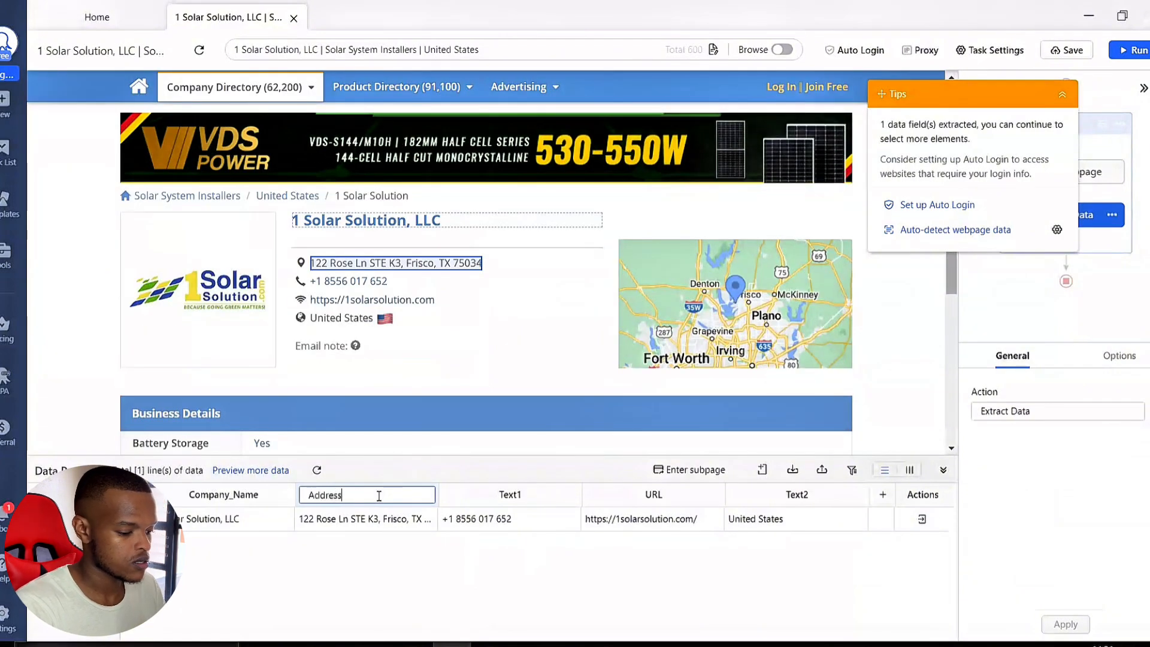
key("Tab")
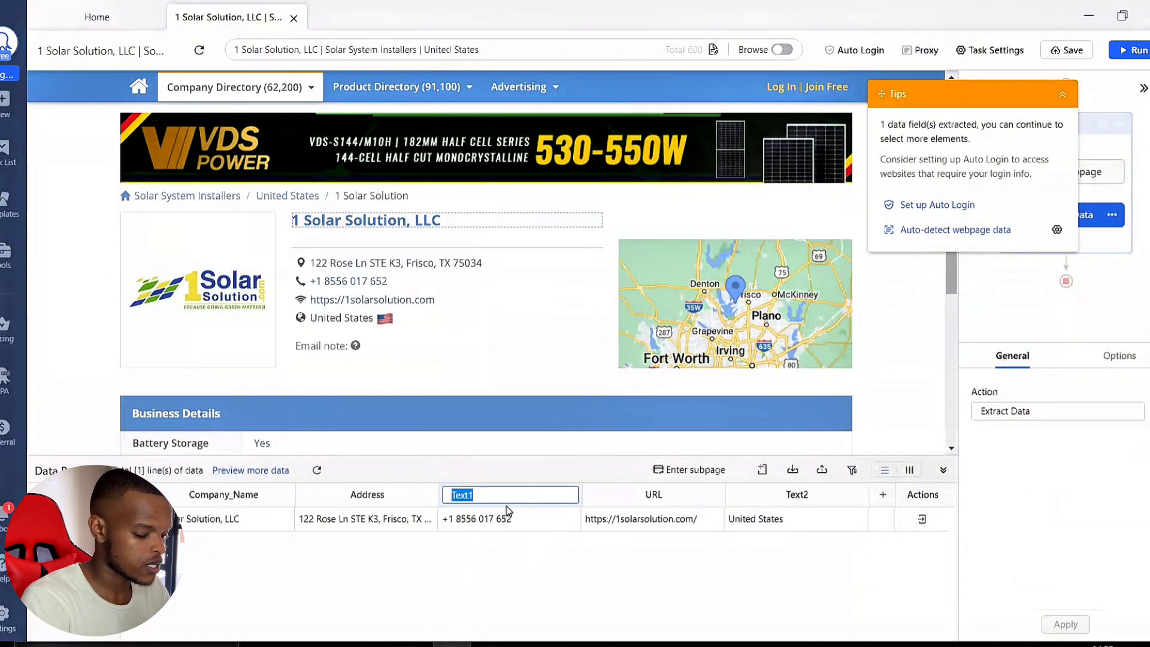
type("Phone")
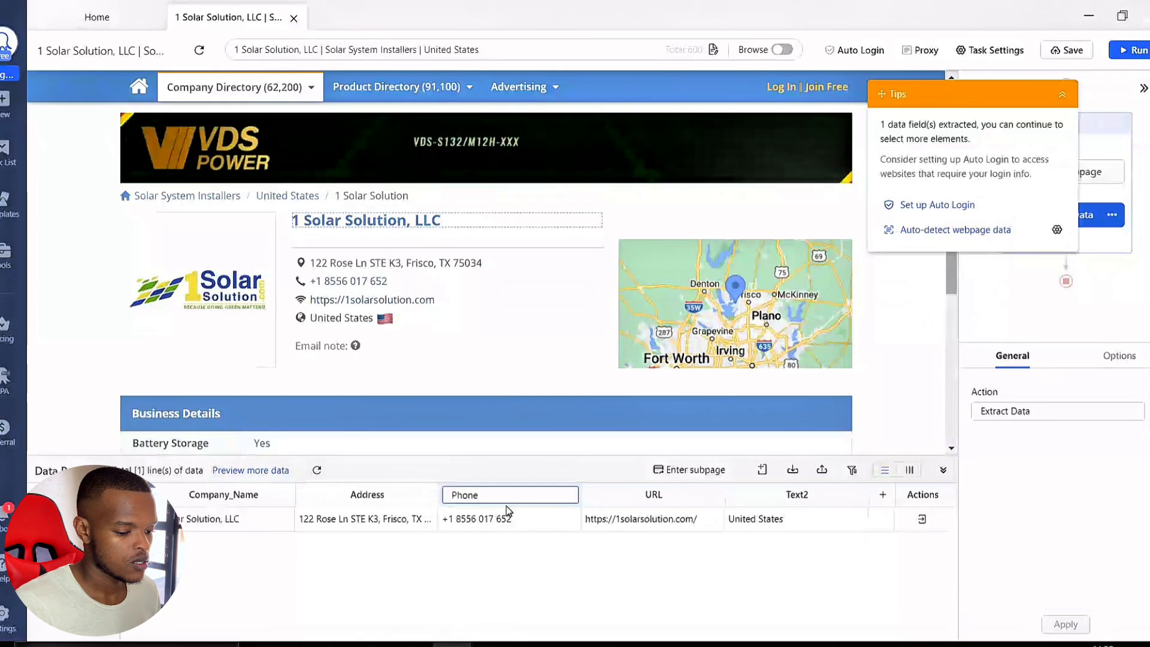
Step: Rename the extracted website link field as Website and the country field as Country
key("Tab")
type("Website")
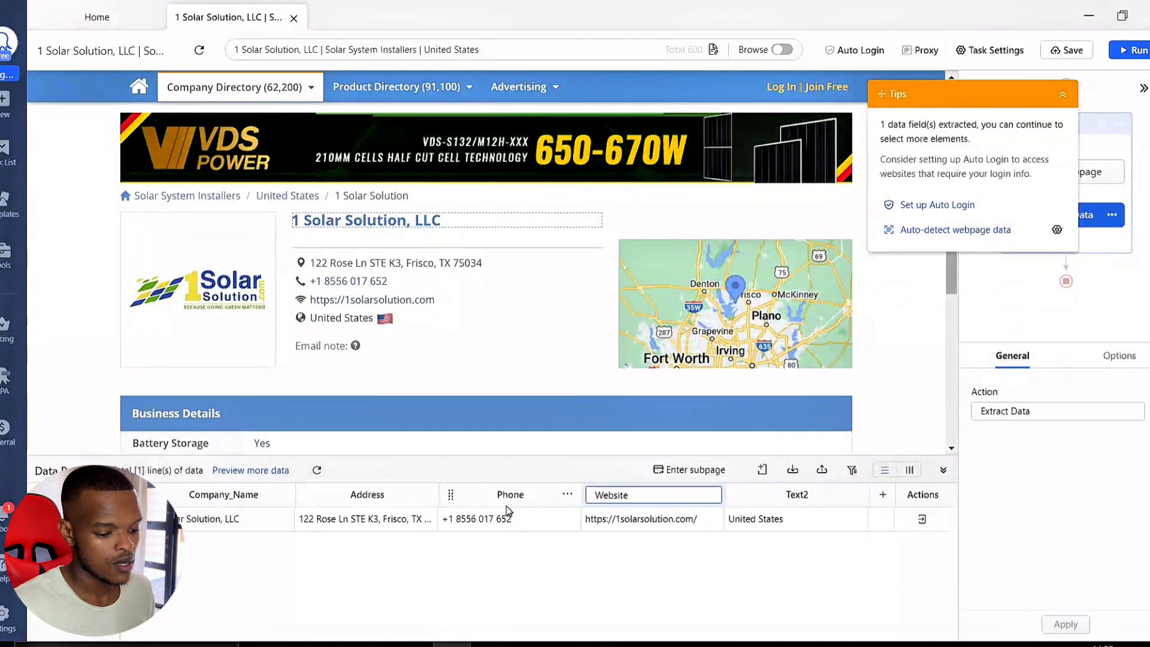
key("Tab")
type("Country")
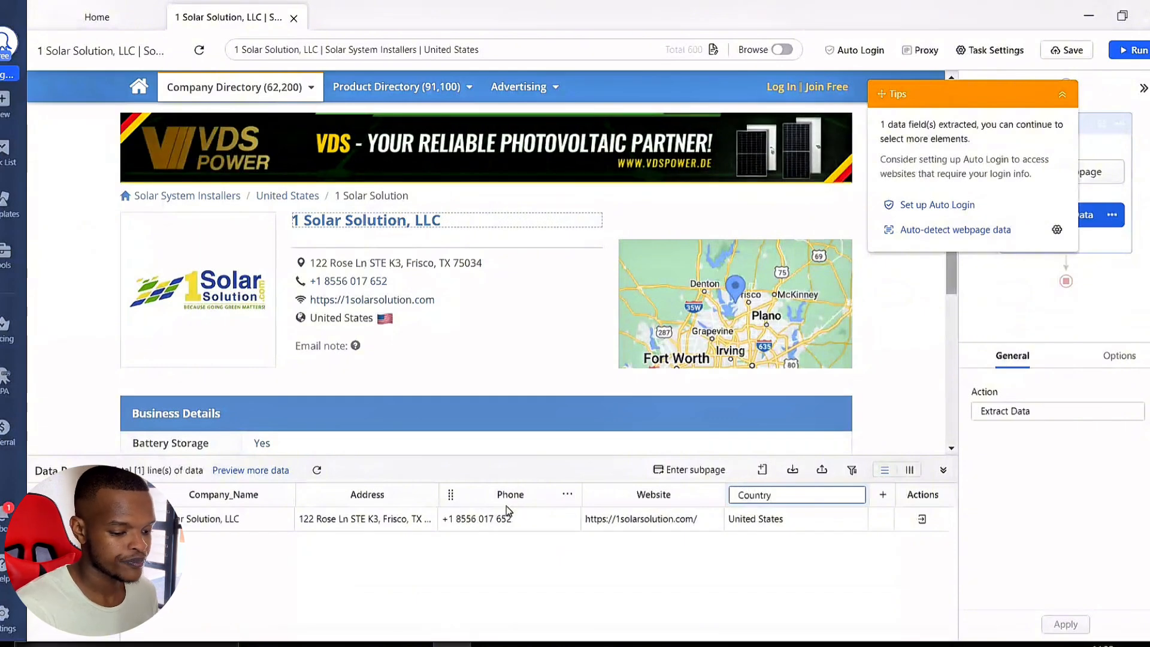
key("Return")
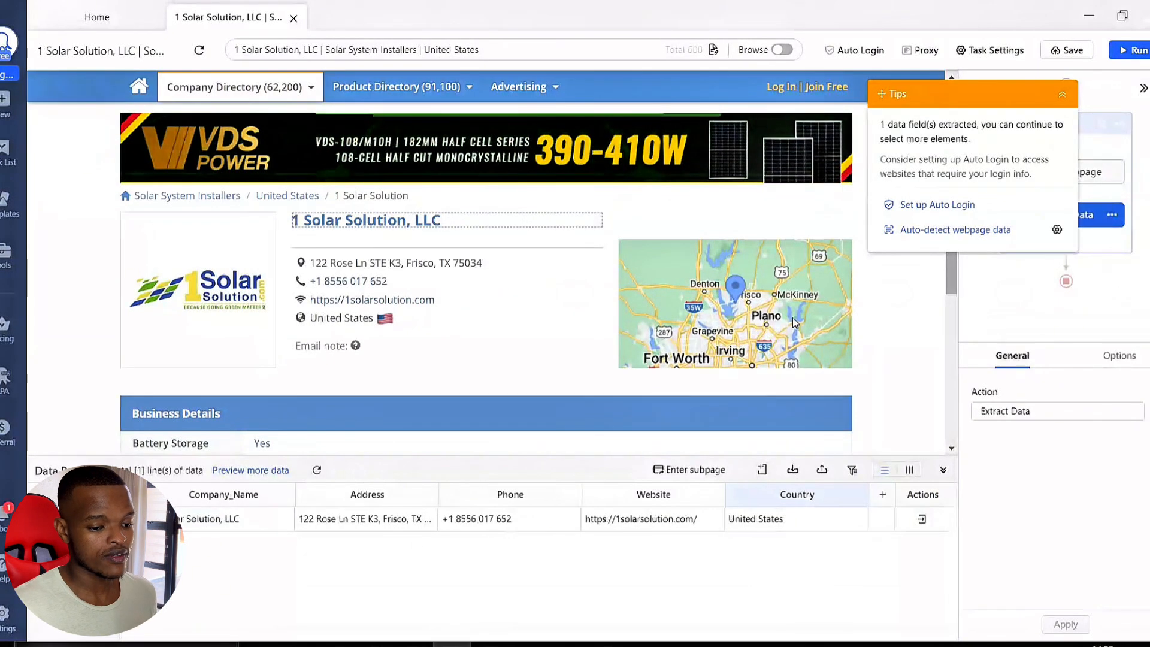
Step: Collapse the tips box and run the task on the local device in Standard Mode
left_click(1062, 99)
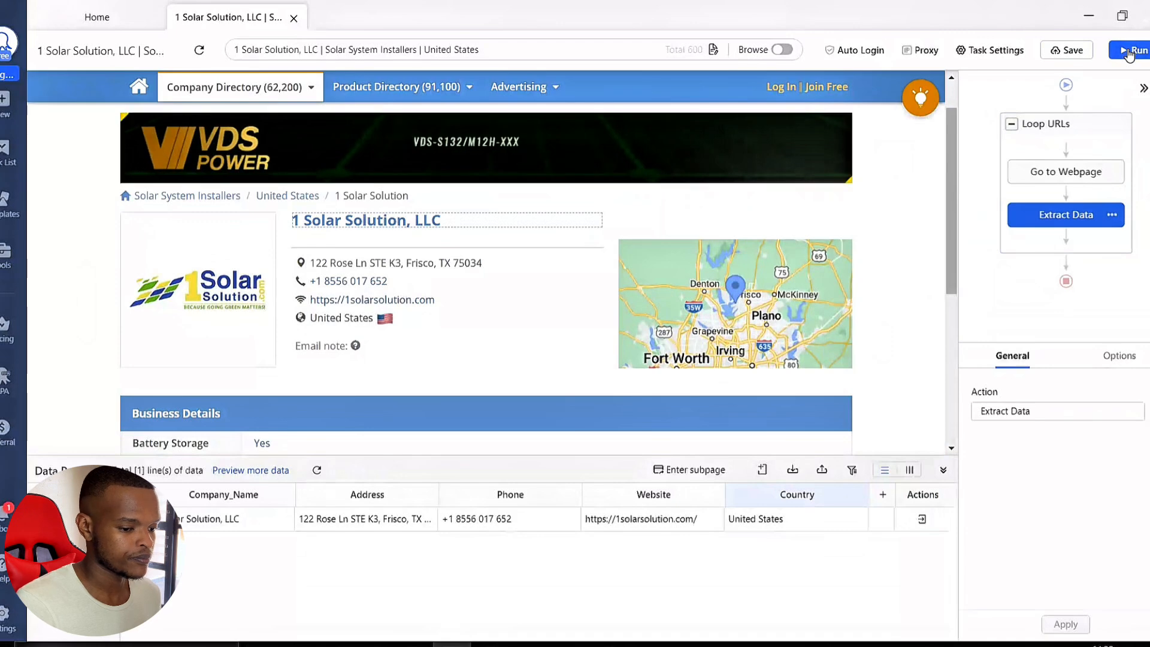
left_click(1128, 53)
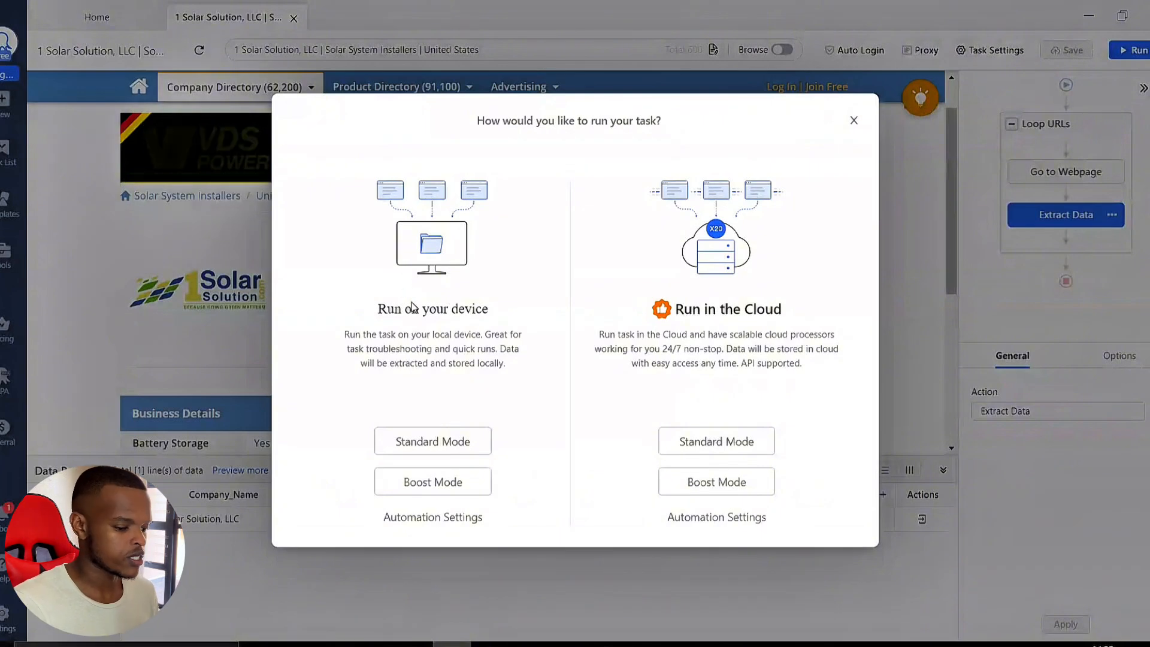
left_click(441, 444)
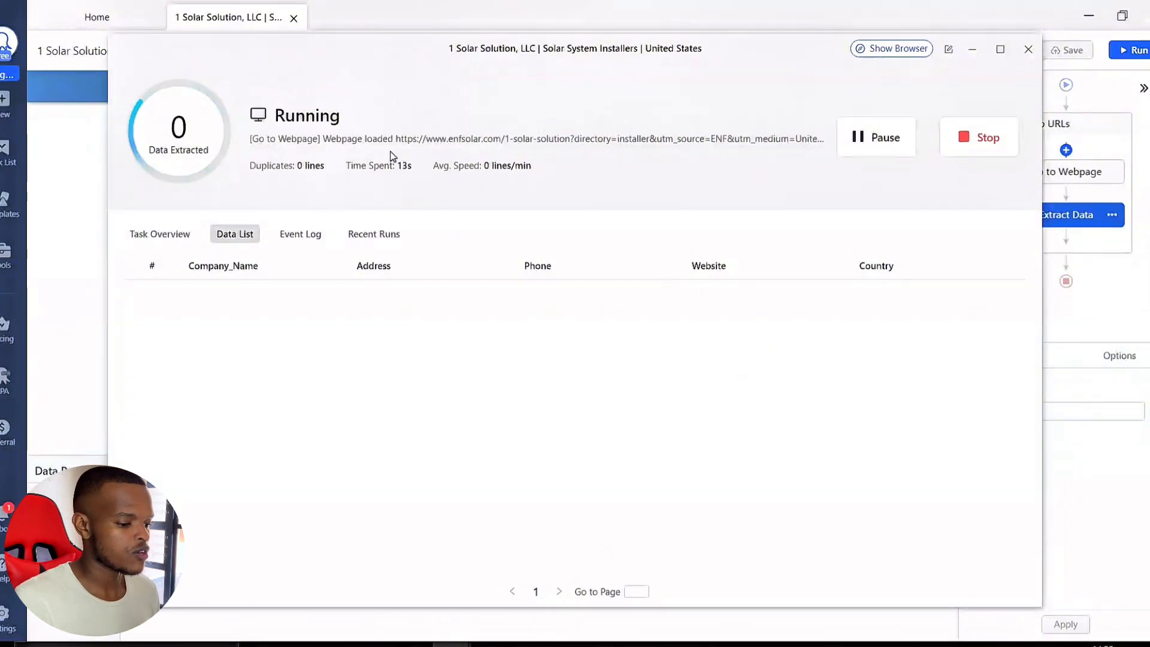
Step: Show the browser view of the running task and resize the data list below it to follow the extraction
left_click(889, 51)
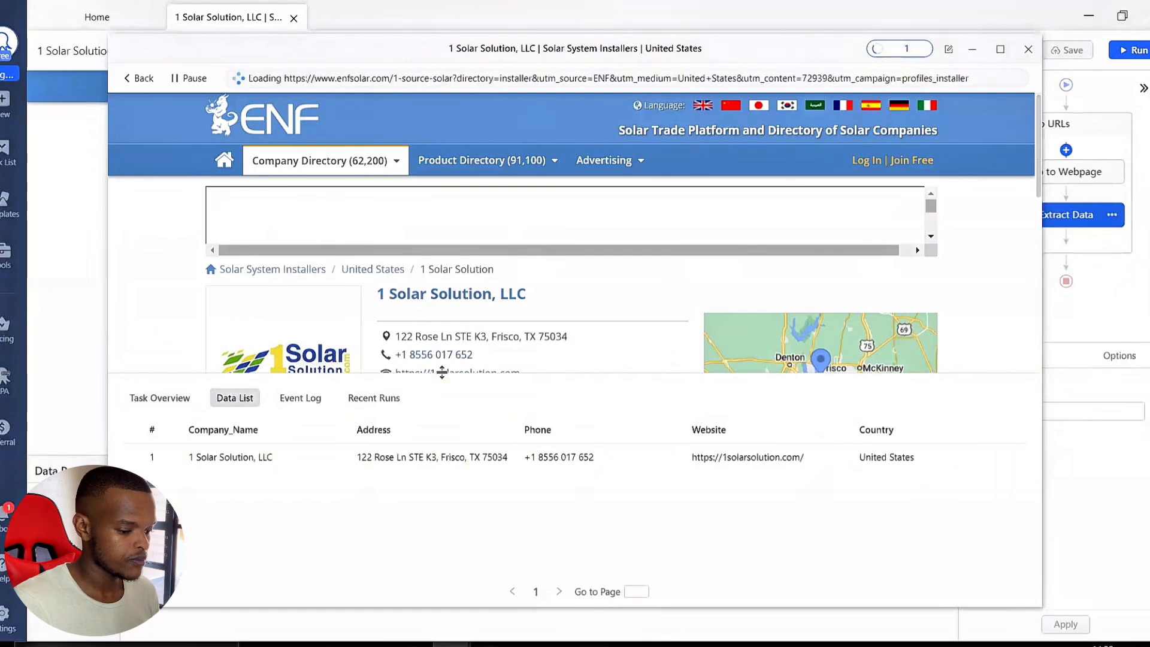
left_click_drag(442, 372, 445, 492)
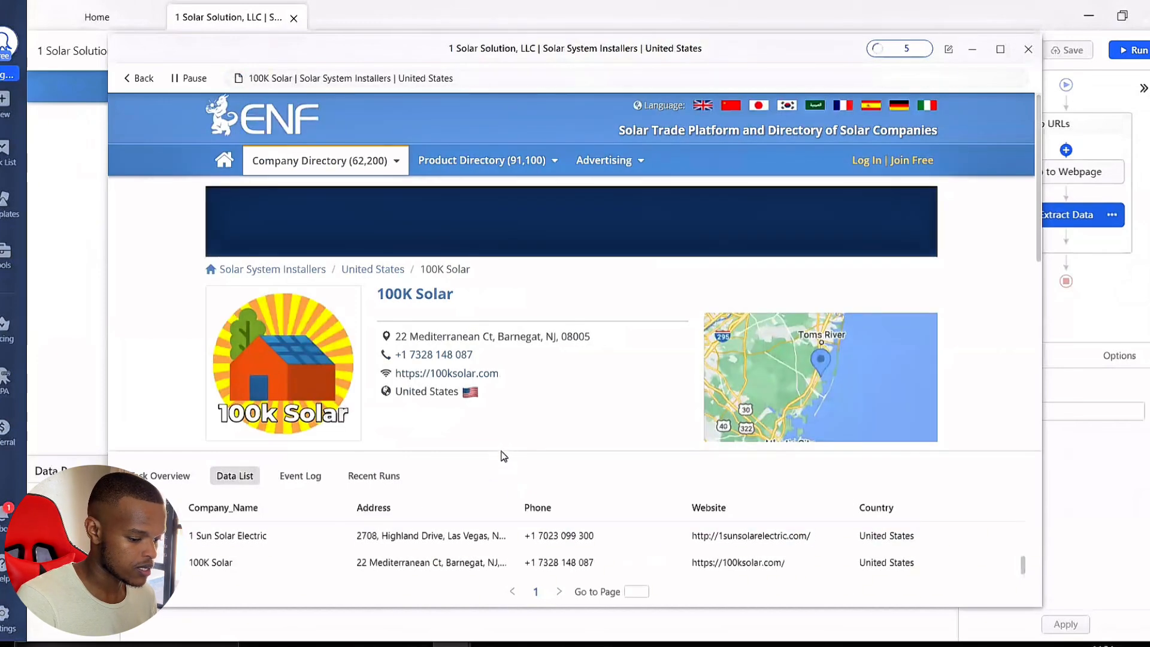
left_click_drag(501, 452, 514, 356)
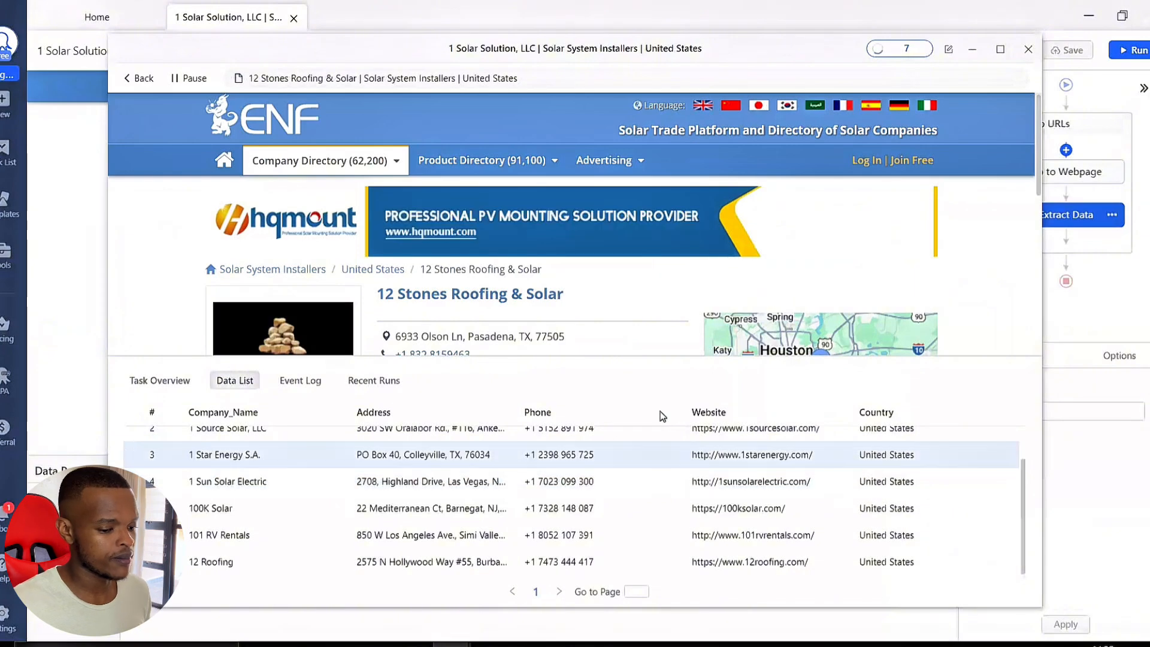
Step: Pause the running extraction, return to the run summary and stop the run for good
left_click(194, 84)
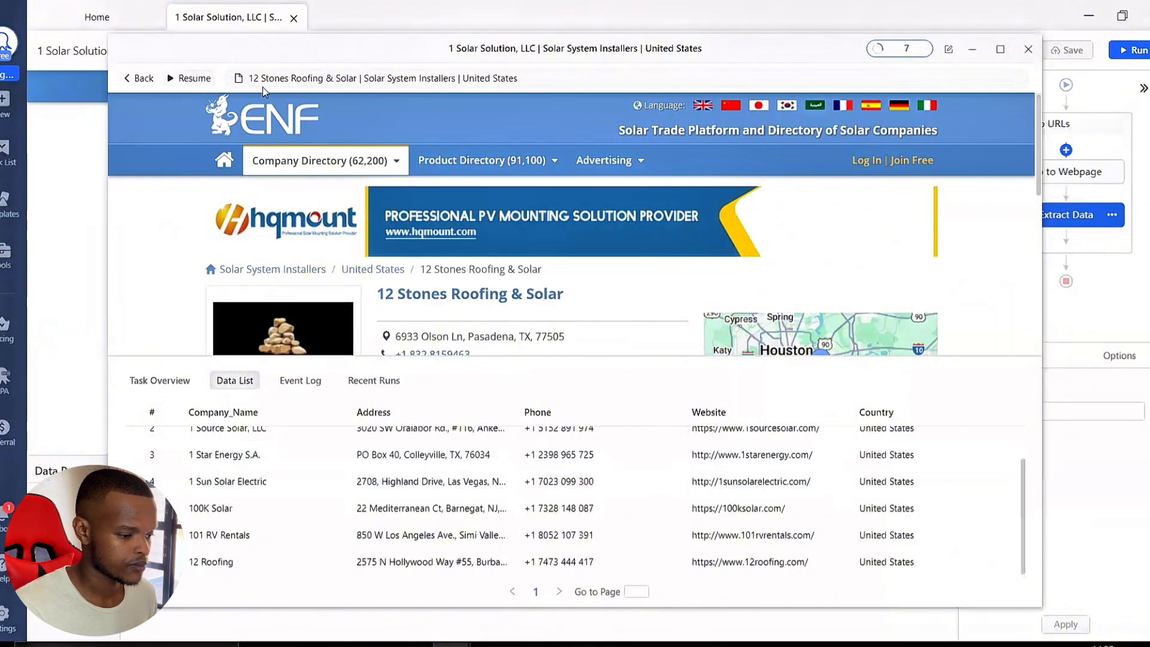
left_click(895, 51)
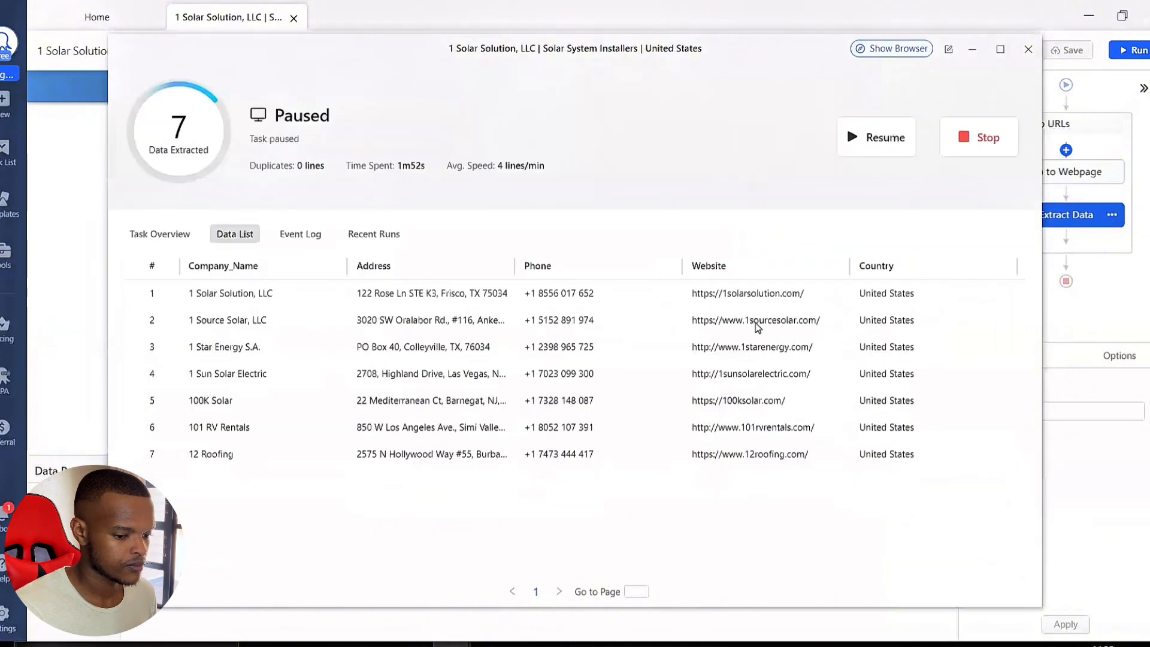
left_click(980, 139)
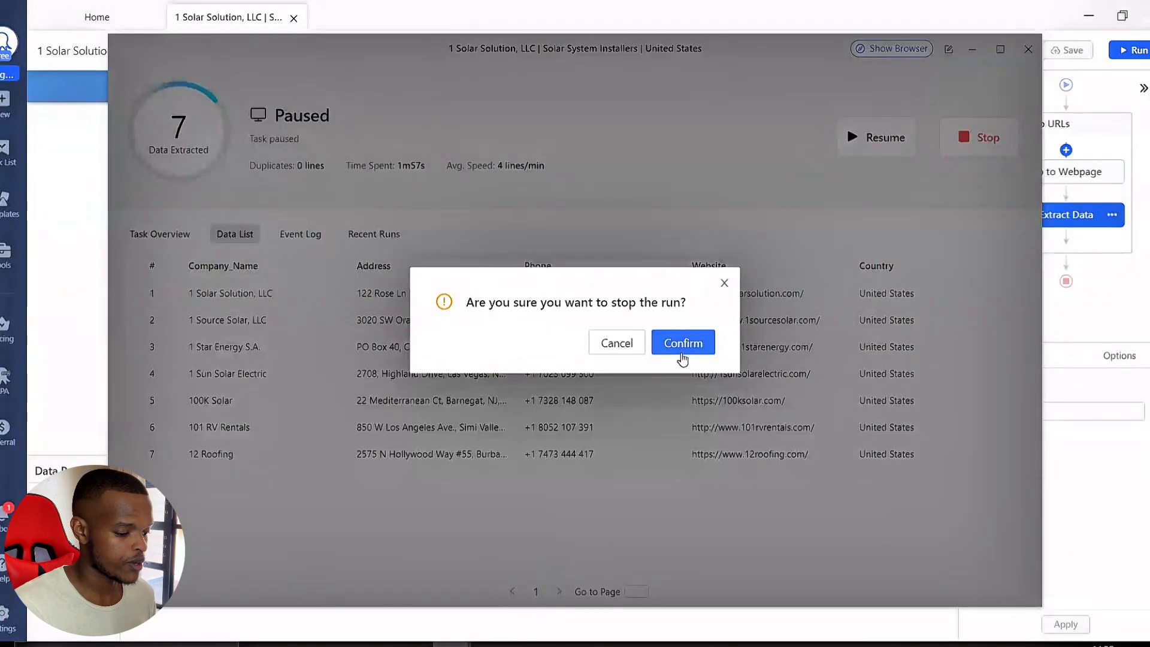
left_click(682, 356)
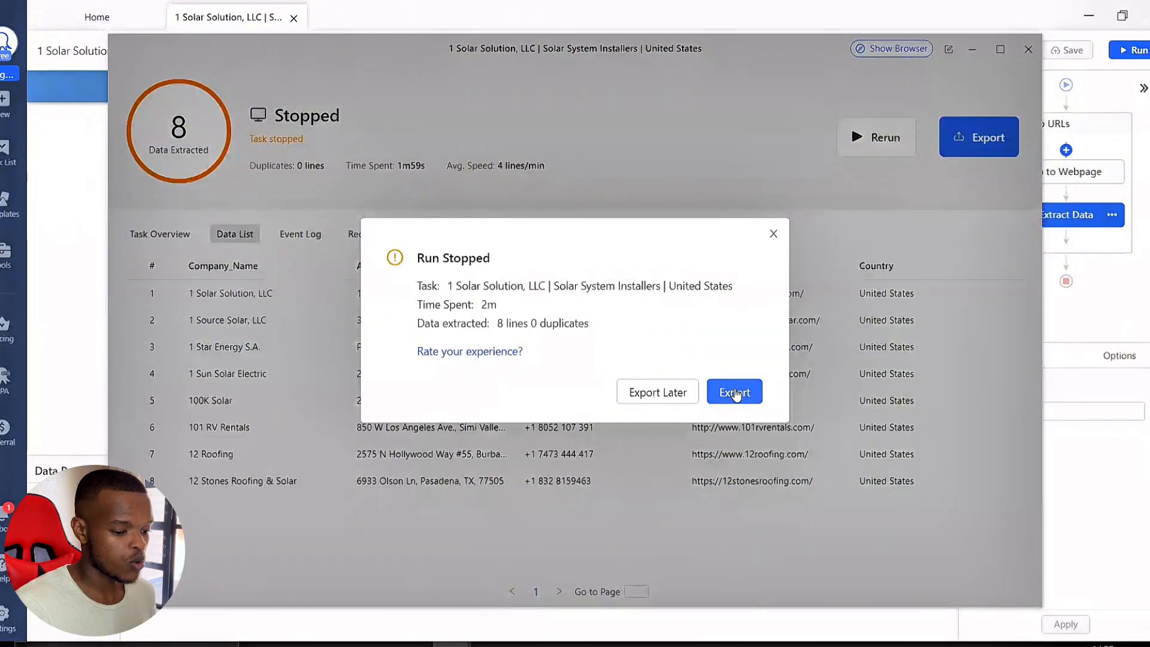
Step: Start exporting the company data extracted by the stopped run
left_click(736, 393)
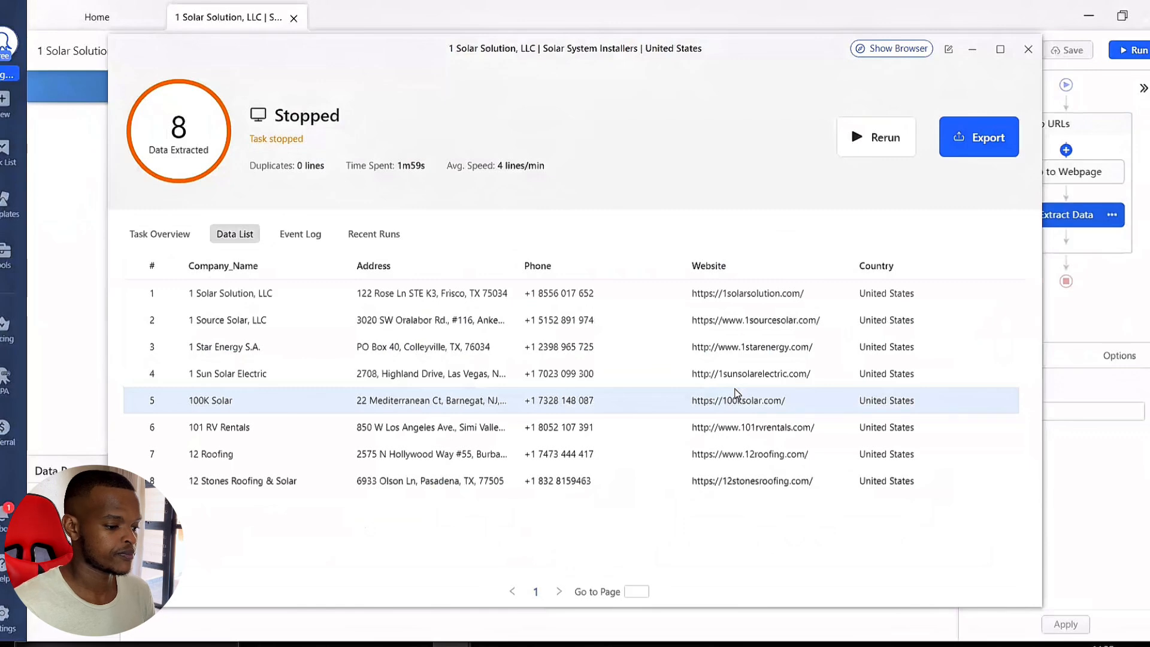